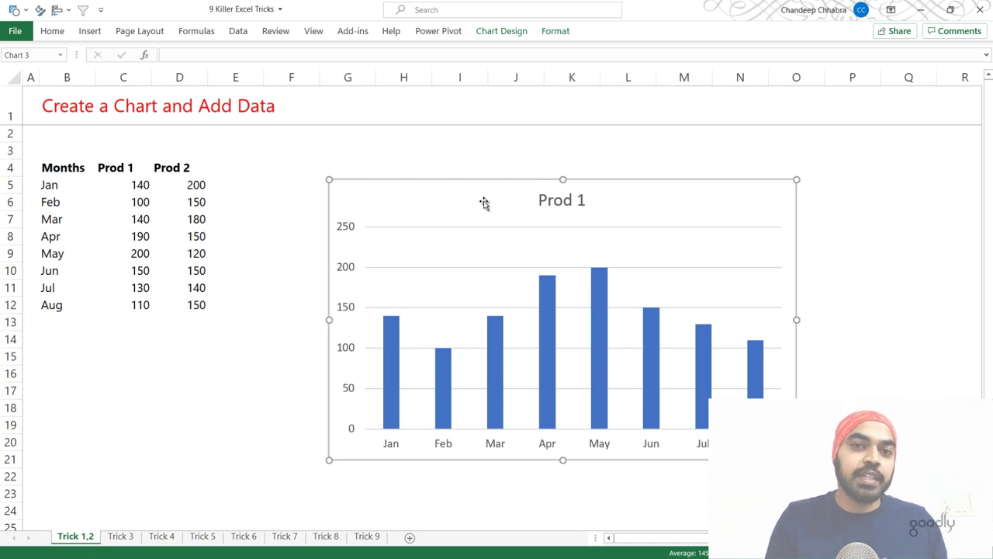
Step: Move the Prod 1 chart so it starts at about cell G4 and select it to show its source range
left_click_drag(483, 201, 512, 191)
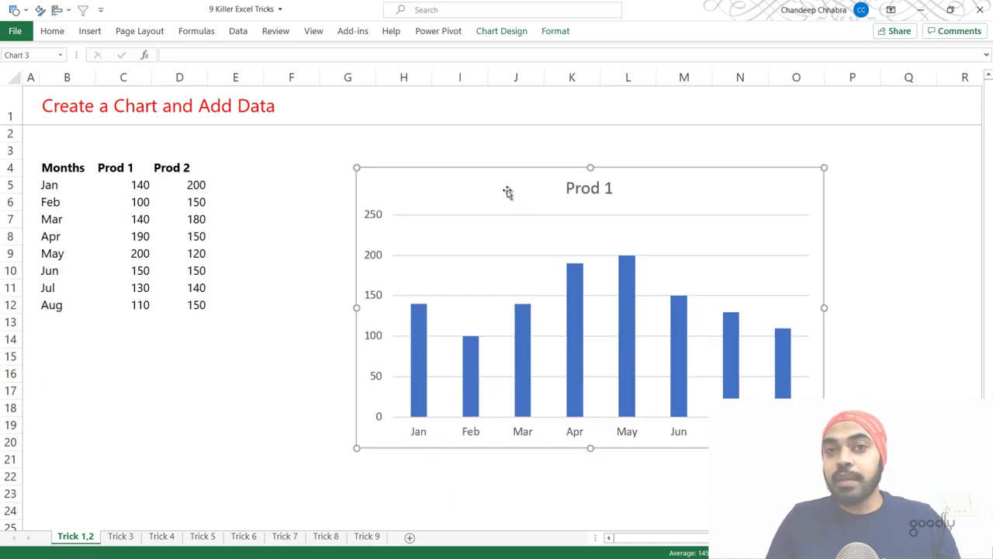
left_click(263, 203)
left_click_drag(195, 171, 193, 311)
left_click_drag(337, 253, 434, 178)
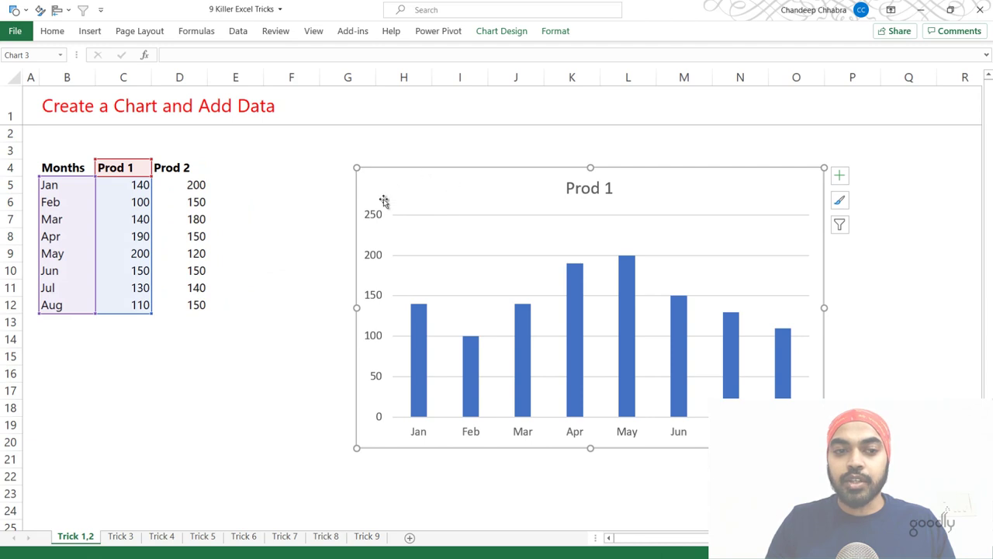
left_click_drag(151, 312, 158, 312)
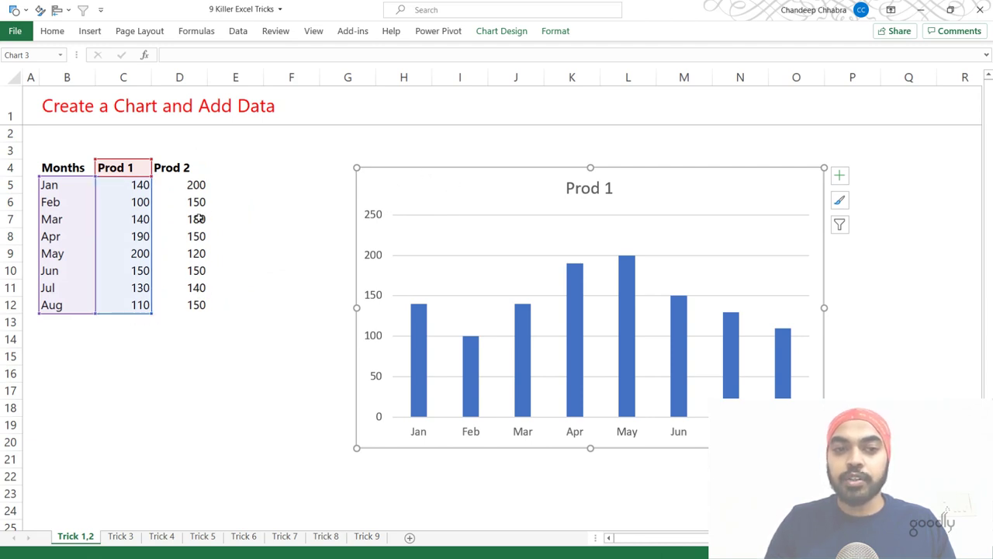
left_click(276, 251)
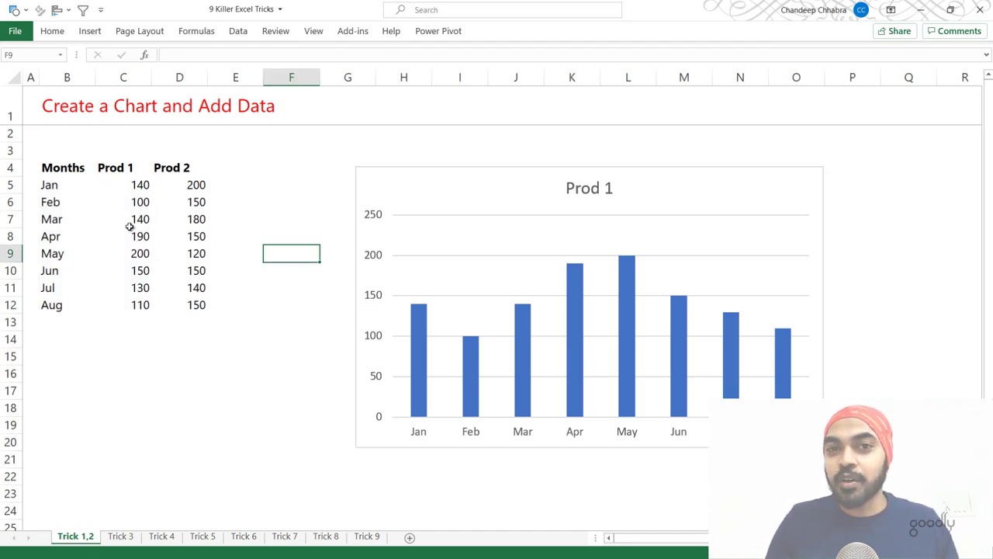
Step: Move the Prod 2 data from D4:D12 to E4:E12, leaving column D blank
left_click(176, 170)
key("ctrl+shift+Down")
key("ctrl+c")
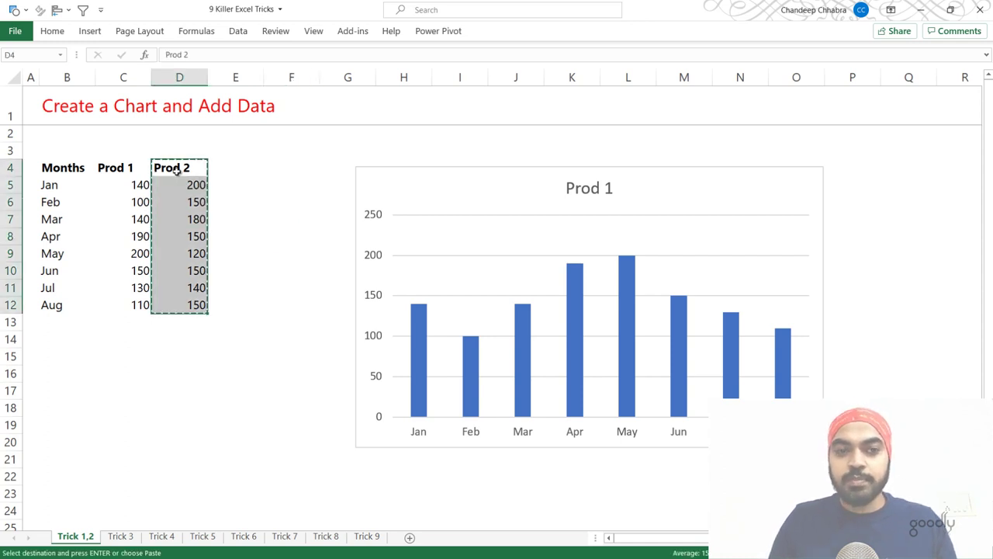
key("Right")
key("Return")
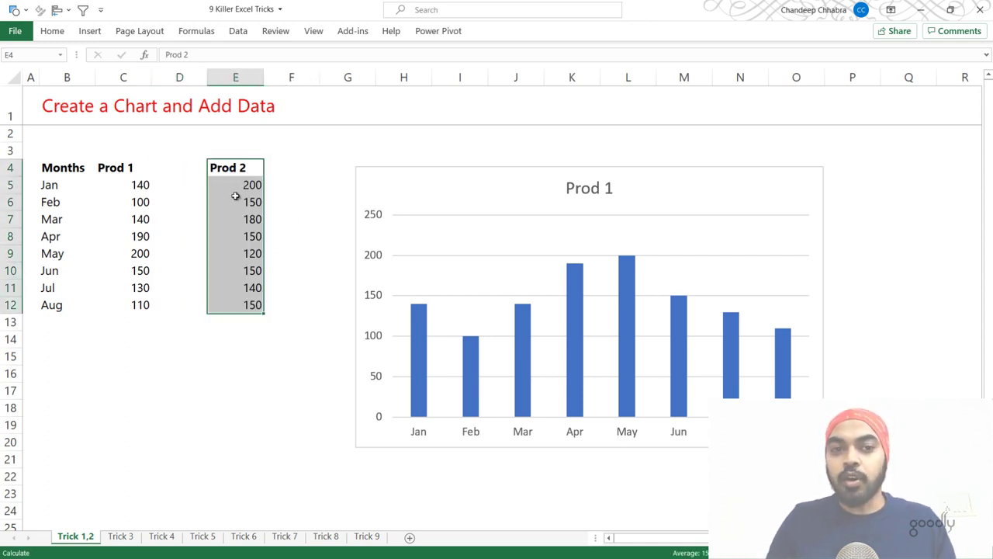
left_click(186, 412)
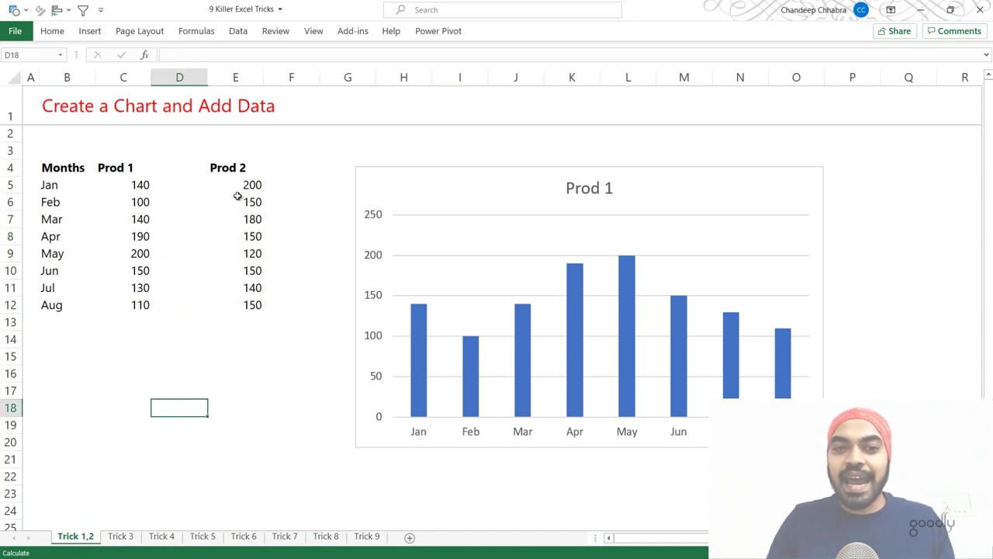
Step: Copy the Prod 2 range E4:E12 and paste it into the Prod 1 chart as a second series
left_click(241, 167)
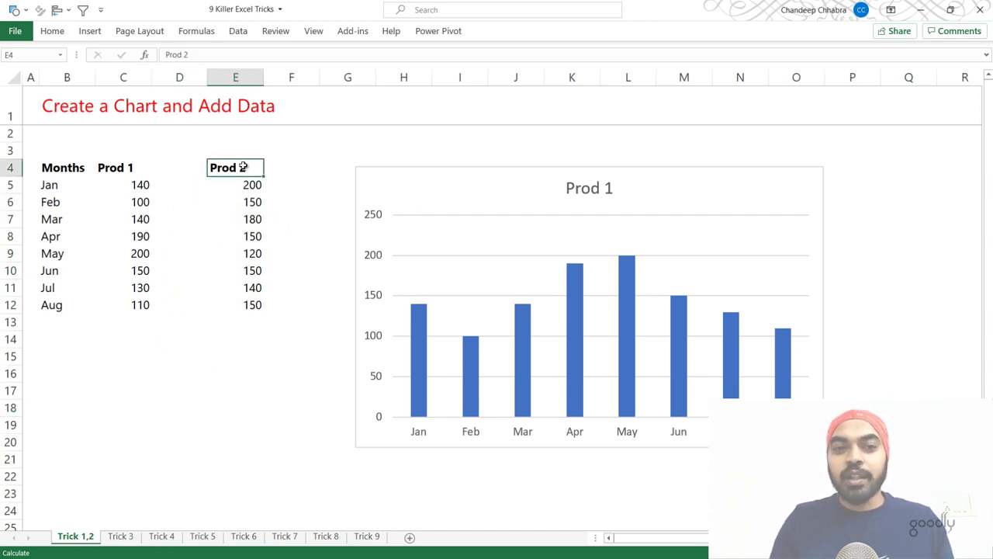
key("ctrl+shift+Down")
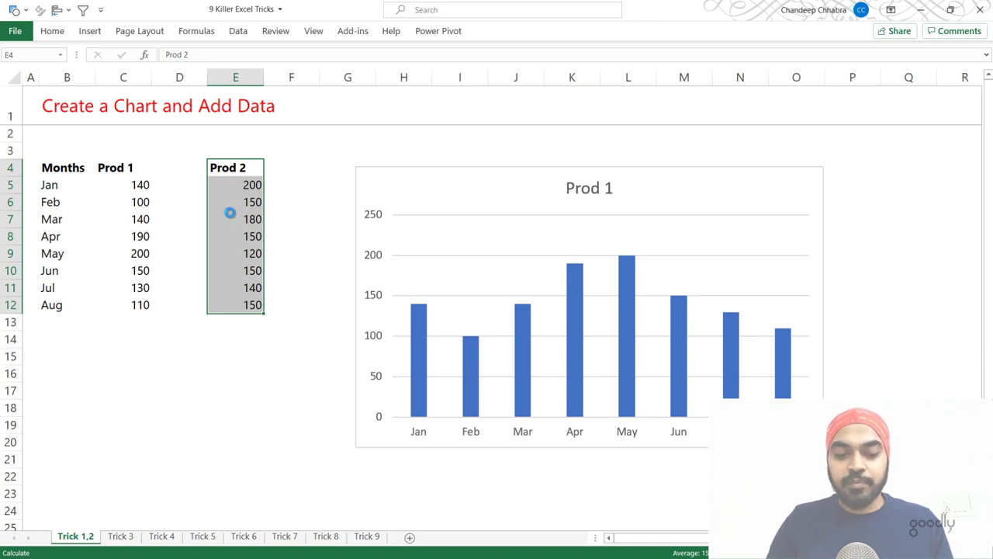
key("ctrl+c")
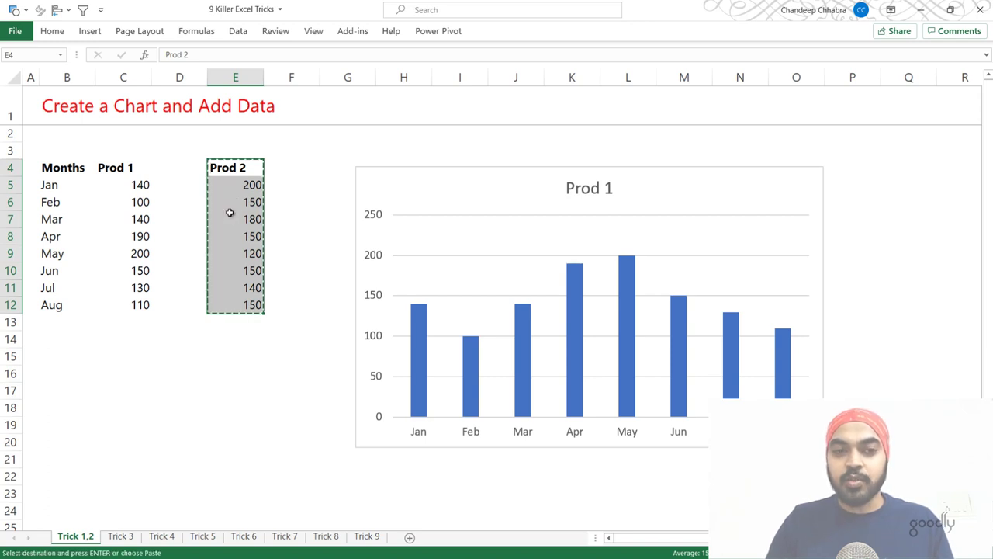
left_click(407, 193)
key("ctrl+v")
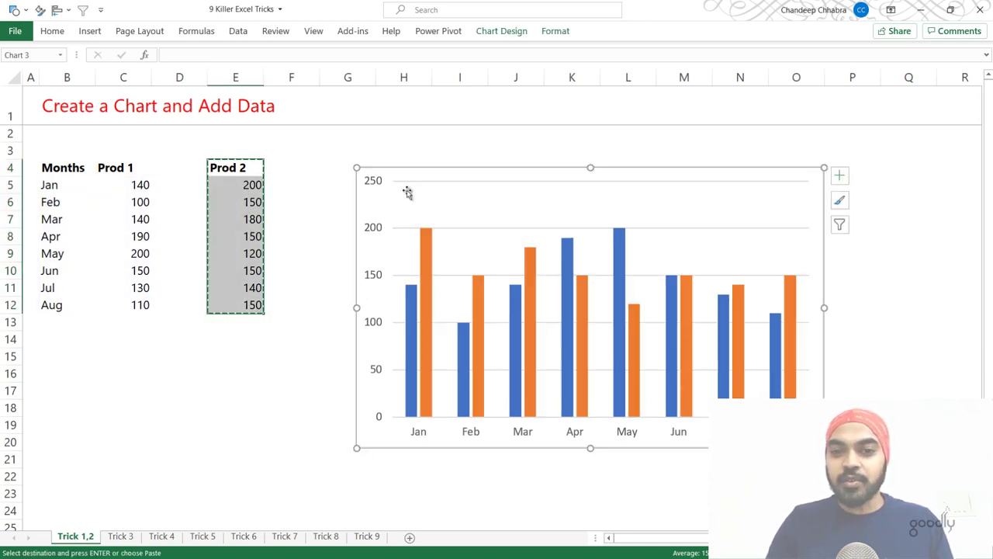
left_click(377, 155)
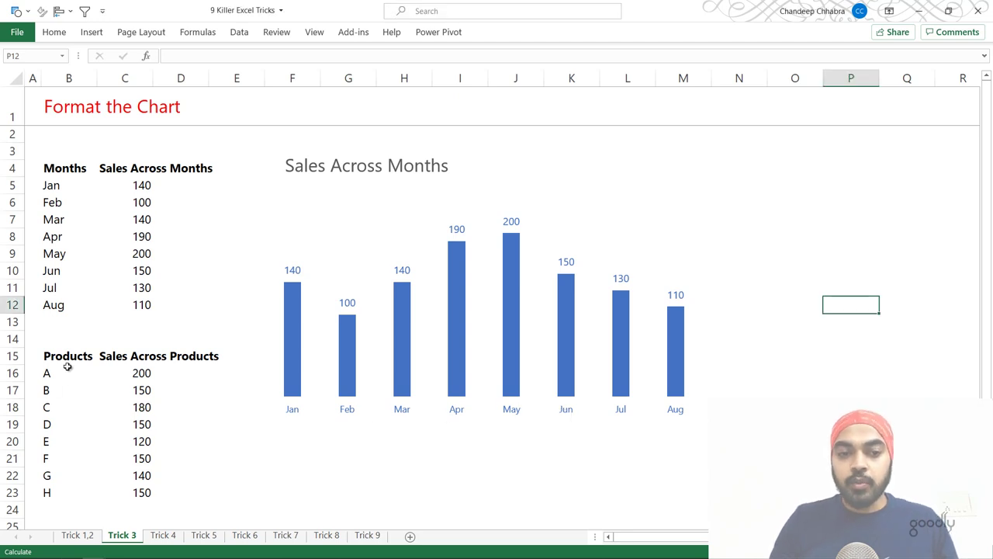
Step: Create a default column chart from the Products table in B15:C23 and place it at about cell J8
key("ctrl+Left")
key("Left")
key("ctrl+Down")
key("ctrl+a")
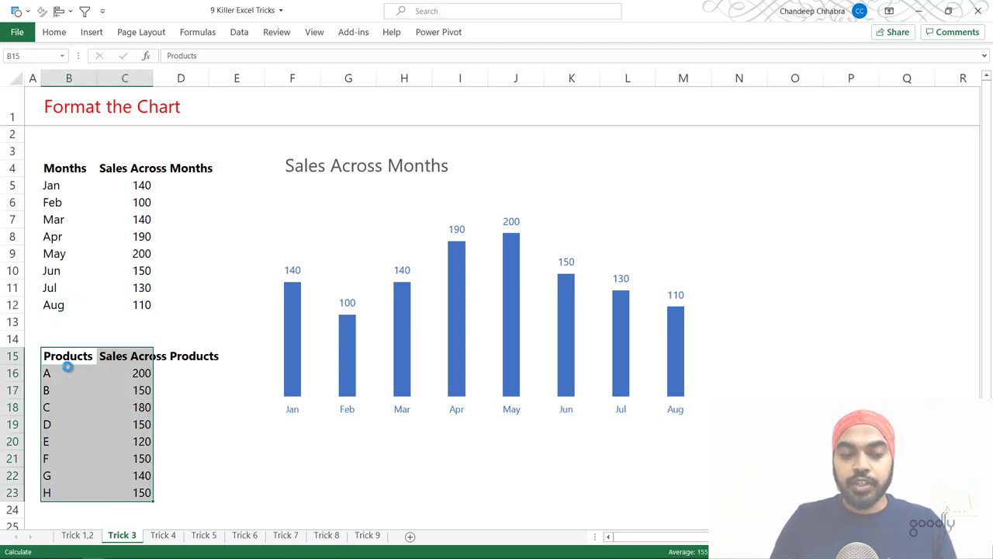
key("alt+F1")
left_click_drag(348, 222, 607, 264)
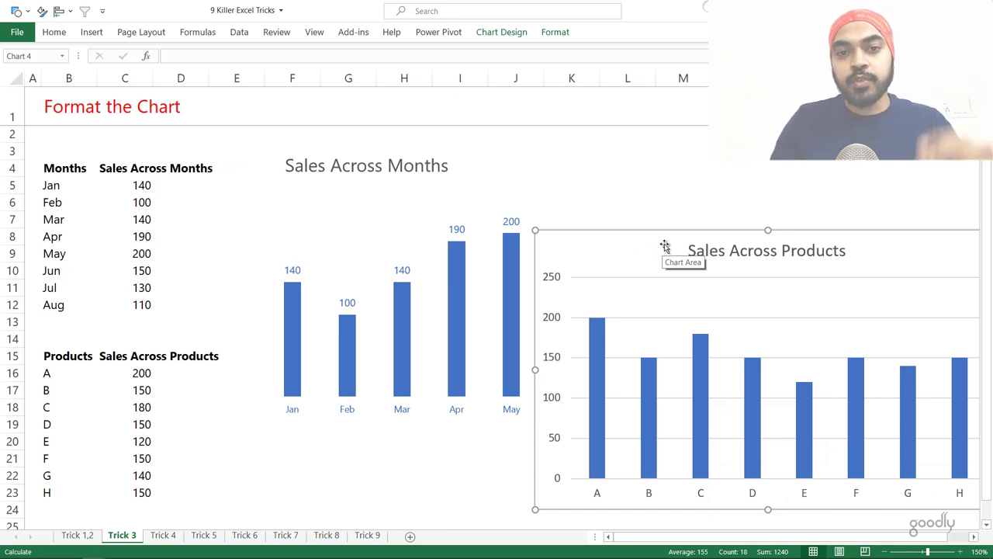
Step: Copy the Sales Across Months chart, paste only its formats onto the Sales Across Products chart, and move that chart to about row 15
left_click(532, 172)
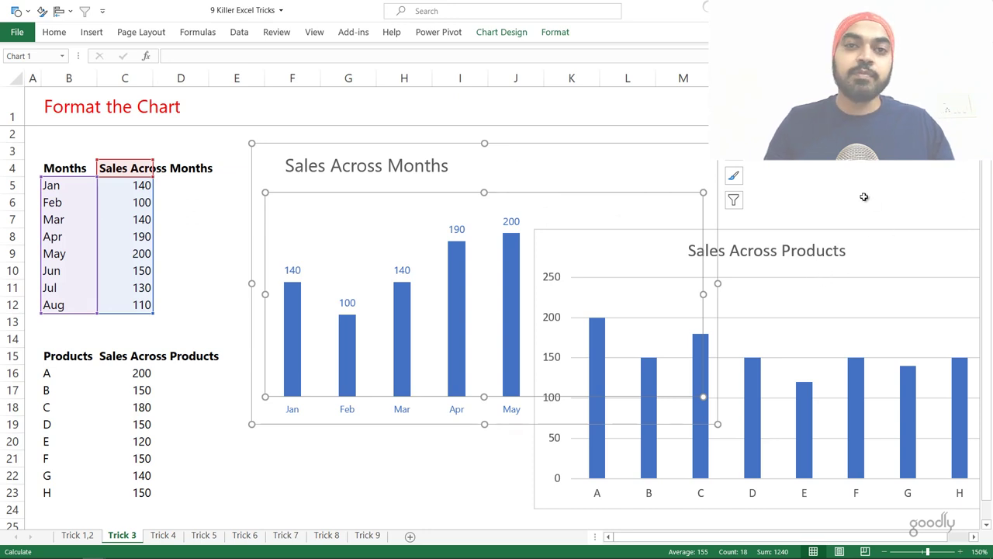
left_click(825, 175)
left_click(548, 153)
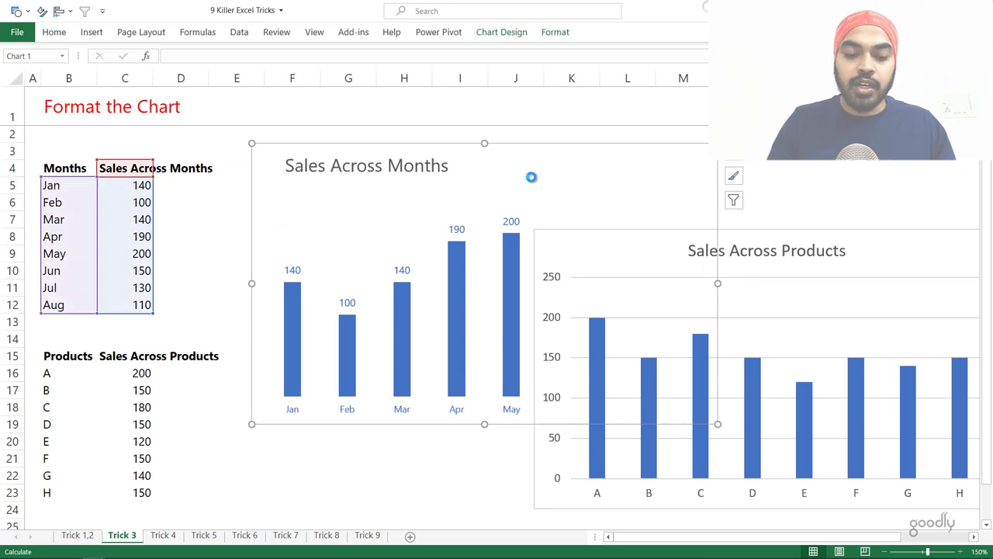
left_click(532, 180)
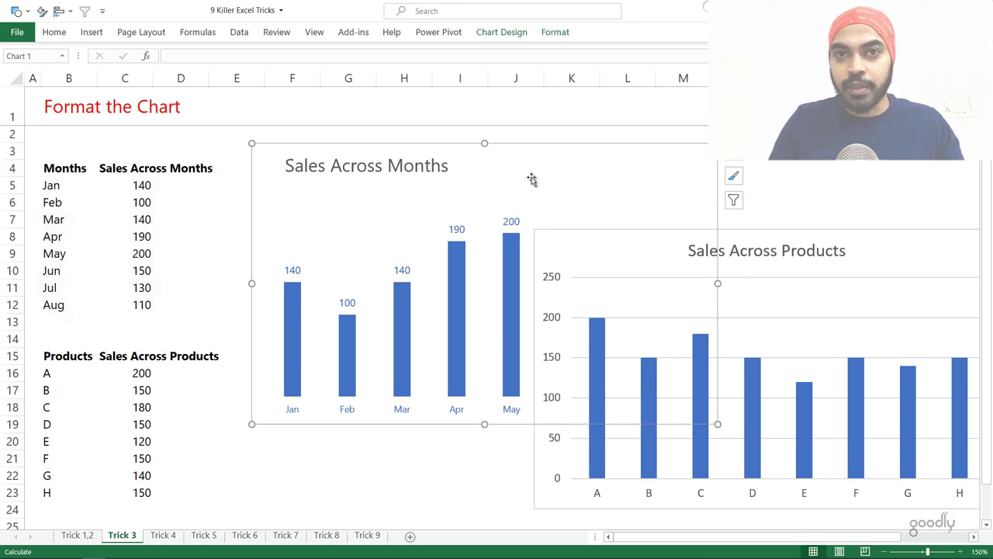
left_click(878, 247)
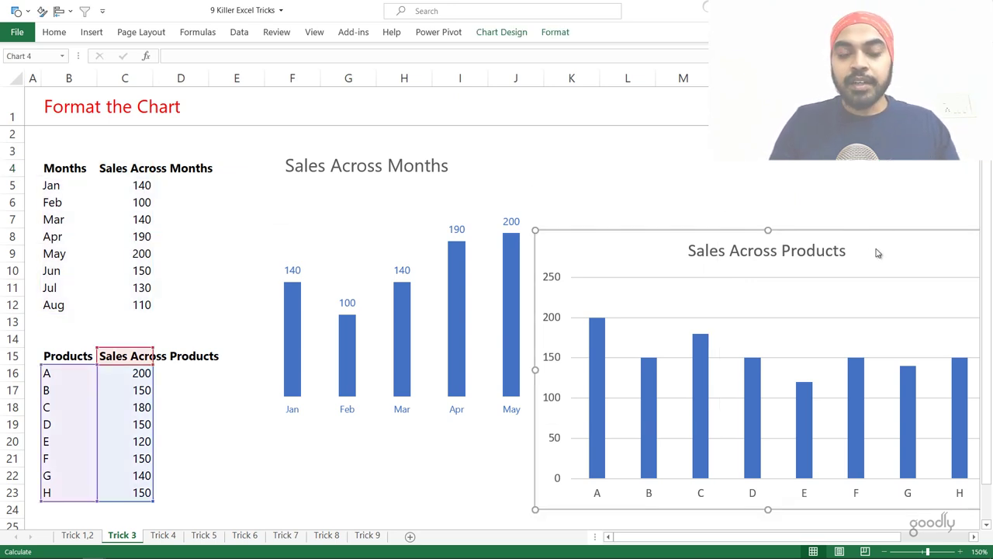
key("alt+e")
key("s")
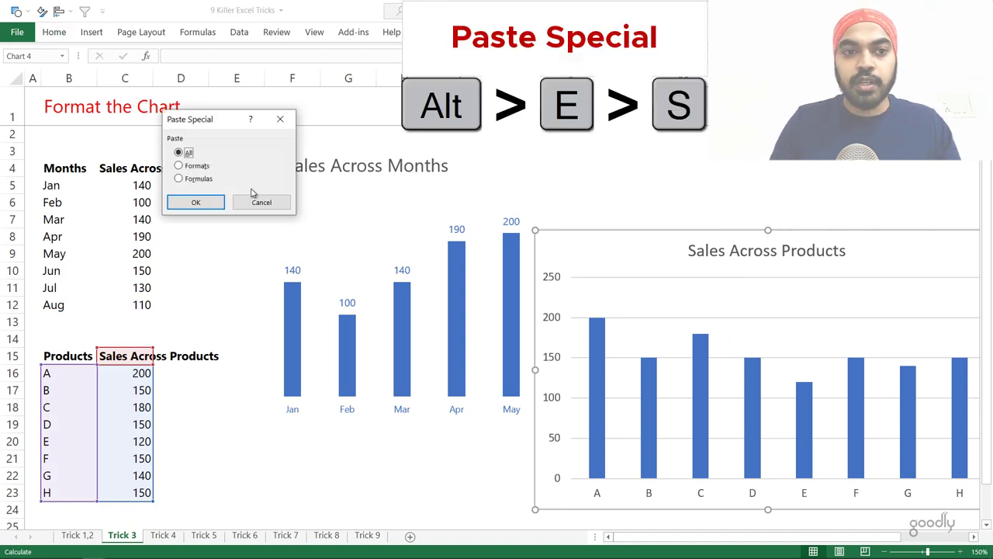
left_click(190, 166)
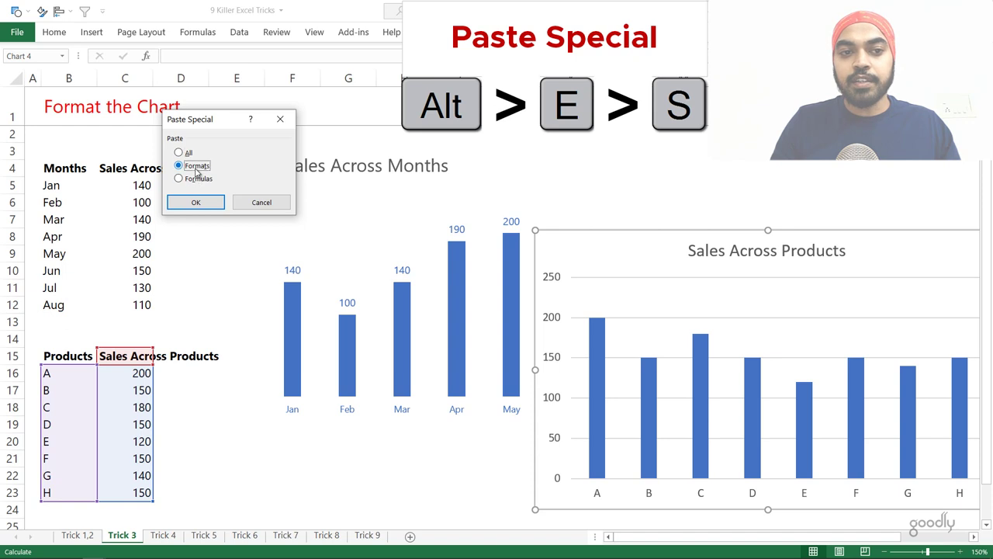
left_click(195, 202)
left_click_drag(660, 238, 481, 360)
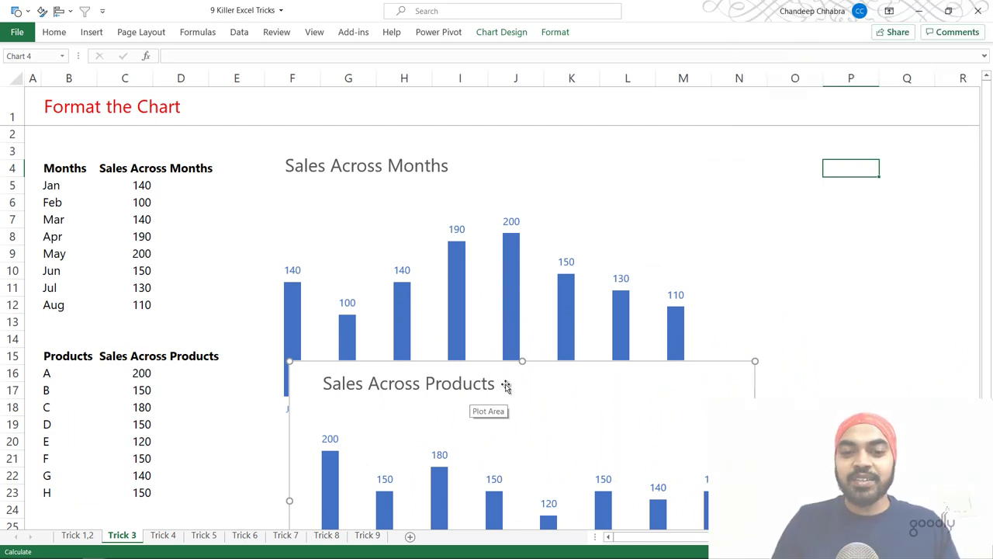
left_click_drag(531, 378, 540, 381)
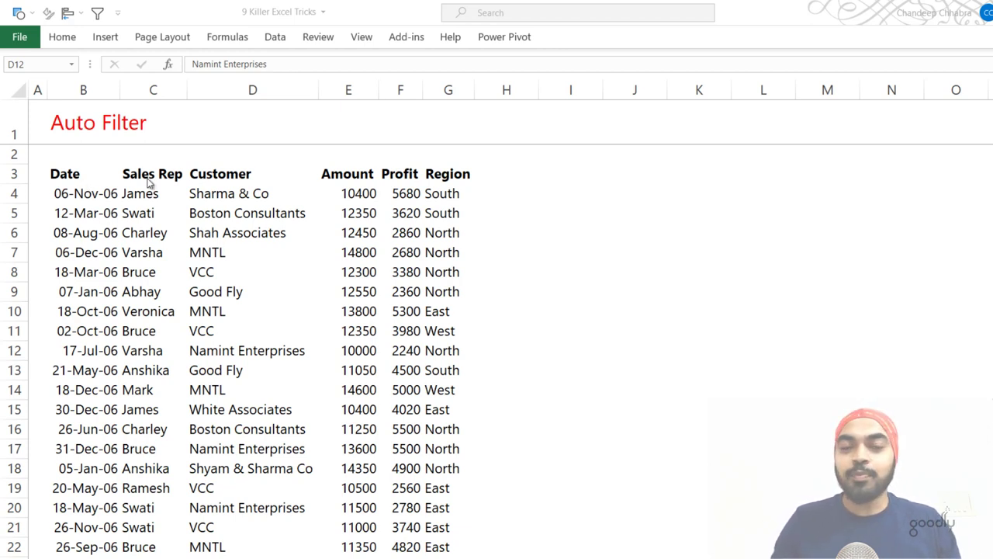
Step: Turn on filters for the header row B3:G3 of the sales table
key("Up")
key("Up")
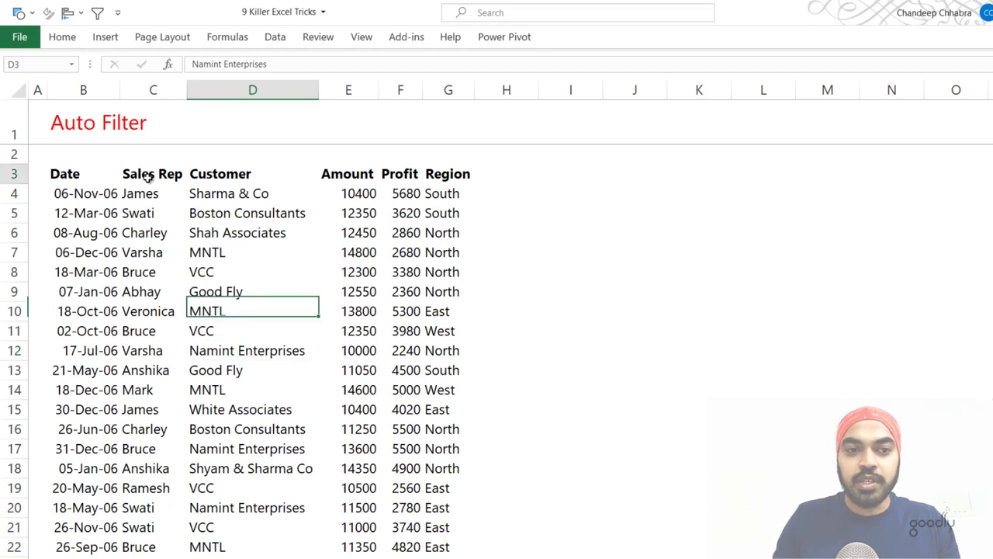
key("ctrl+Up")
key("ctrl+Left")
key("ctrl+shift+Right")
key("ctrl+shift+l")
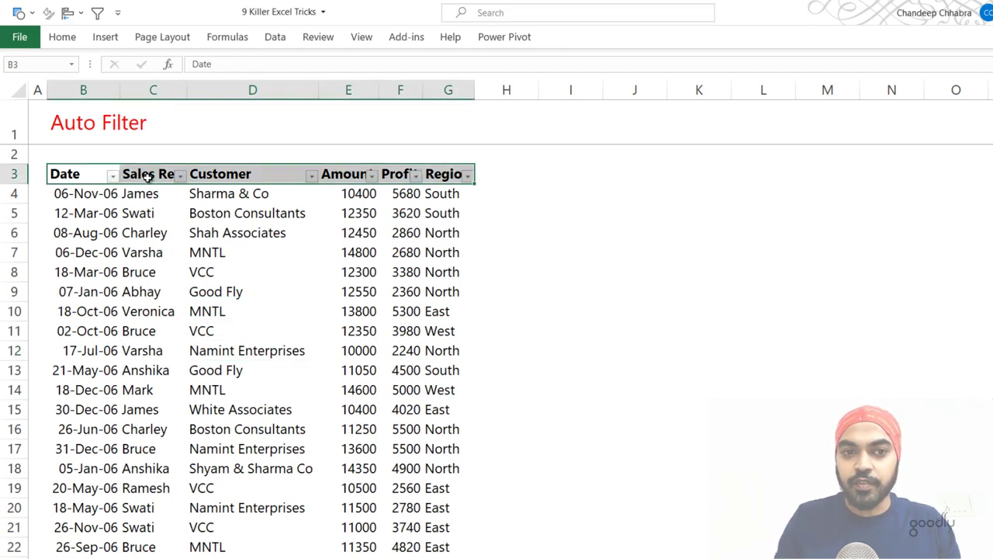
Step: Filter the Sales Rep column to only the rep named in C14 using the value list, and remove the filters
left_click(180, 176)
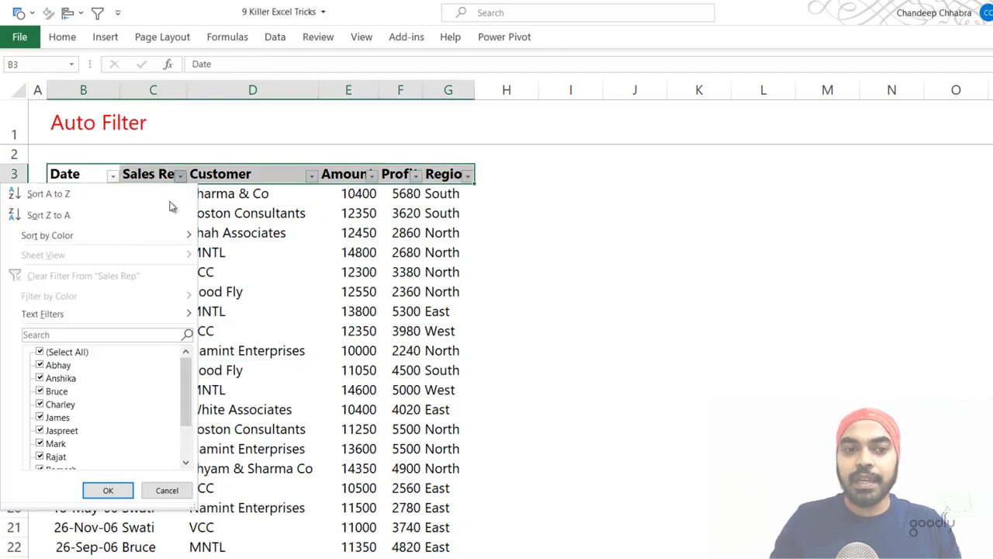
left_click(67, 352)
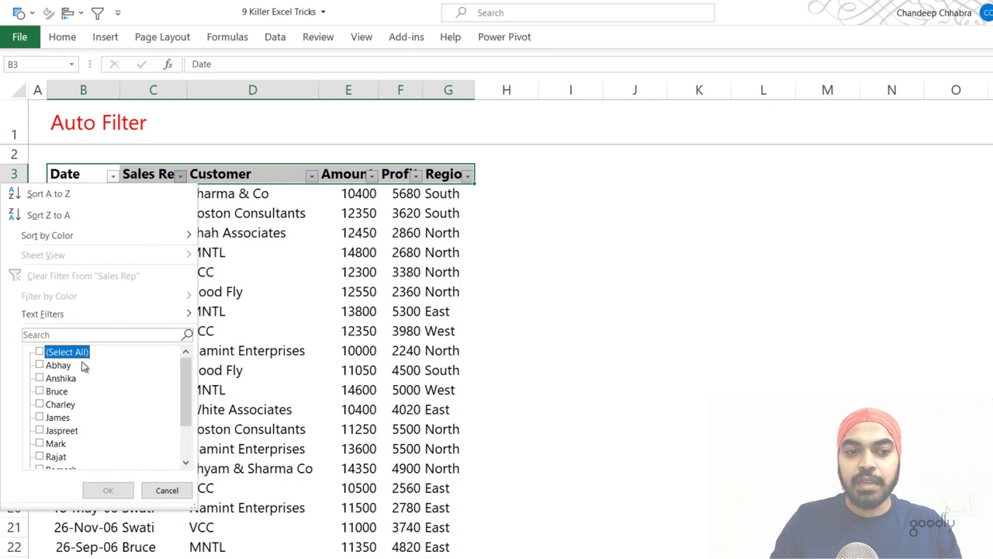
left_click(54, 444)
left_click(112, 491)
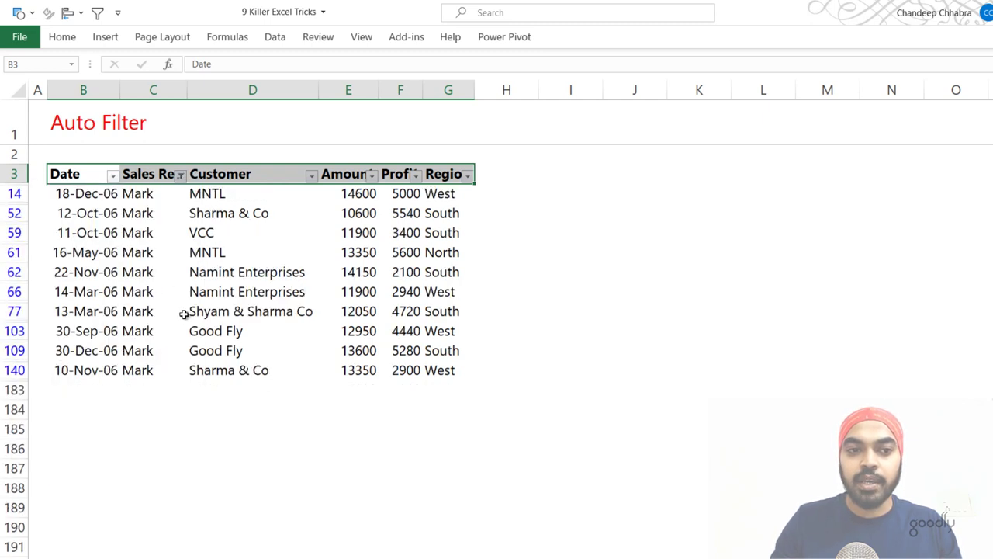
key("ctrl+shift+l")
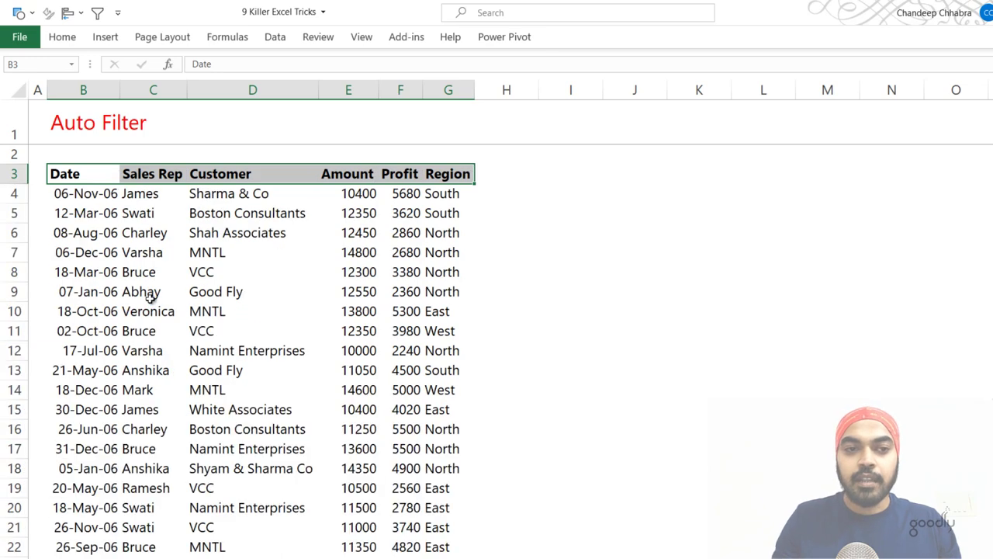
Step: Filter the table by the selected sales rep in C14 with the AutoFilter command, and turn the filters off
key("Down")
left_click(144, 391)
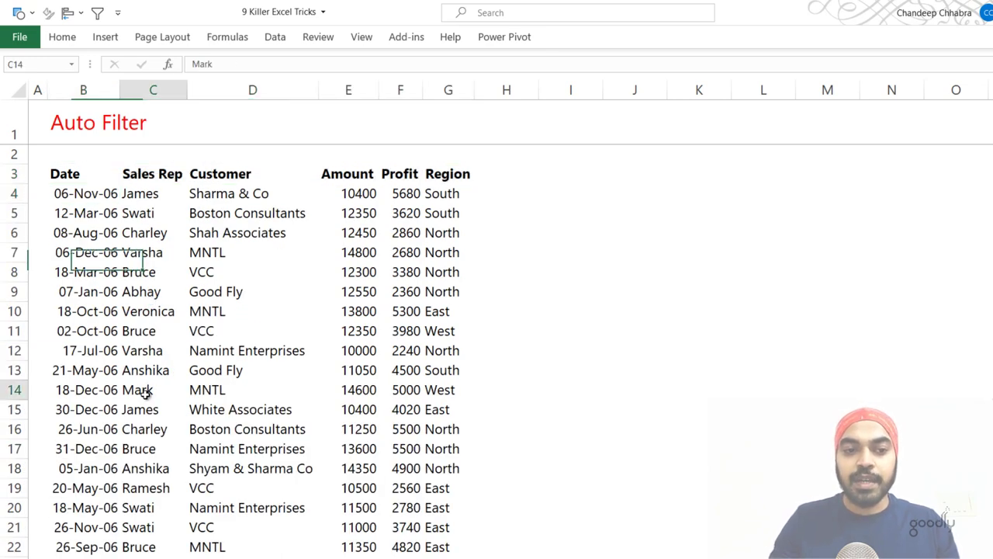
key("alt+4")
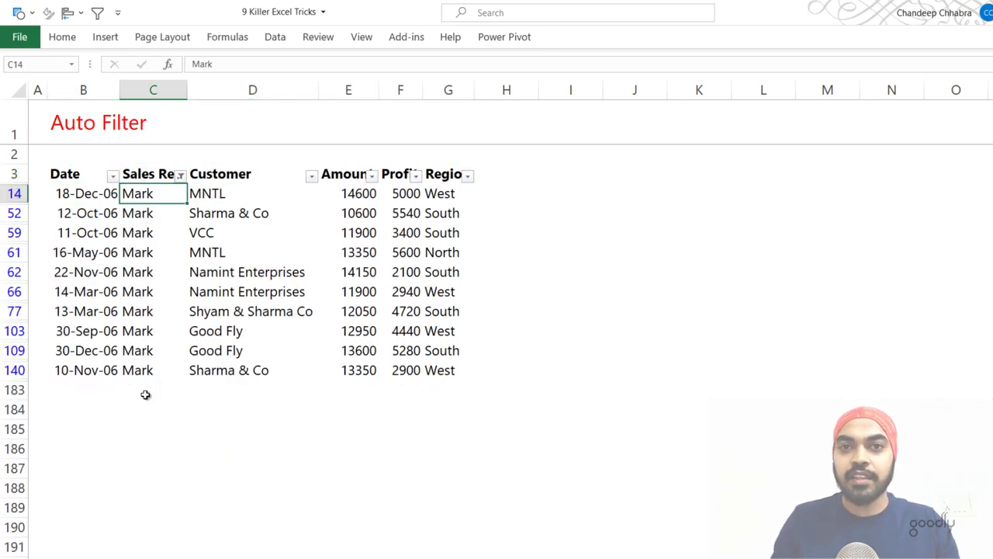
key("ctrl+shift+l")
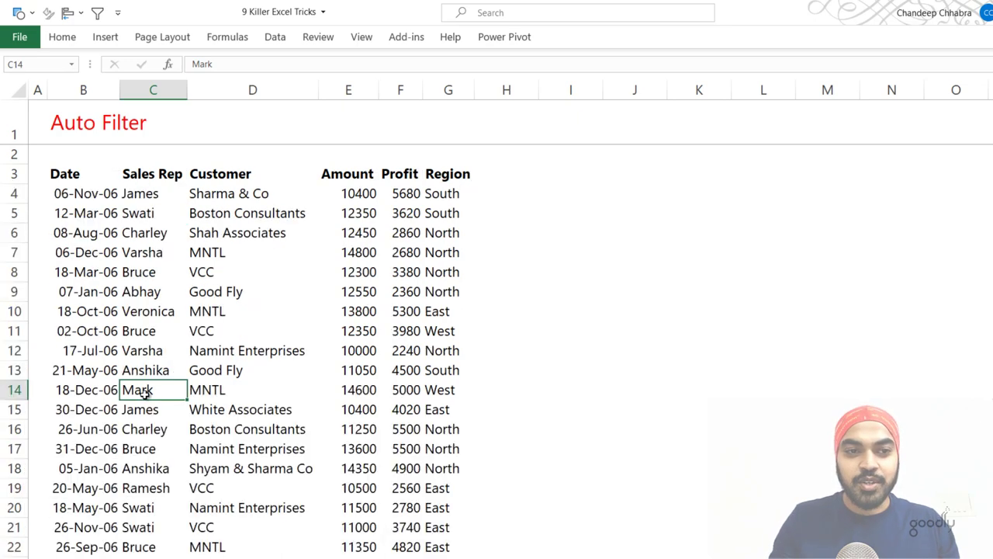
Step: Apply AutoFilter using the sales rep value in C8, and remove the filters from the table
left_click(138, 274)
key("alt+4")
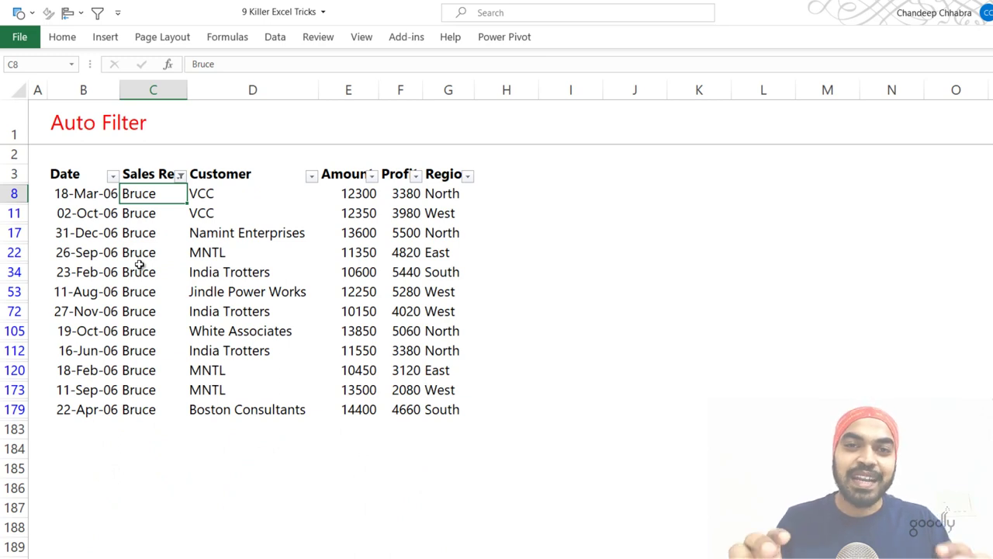
key("ctrl+shift+l")
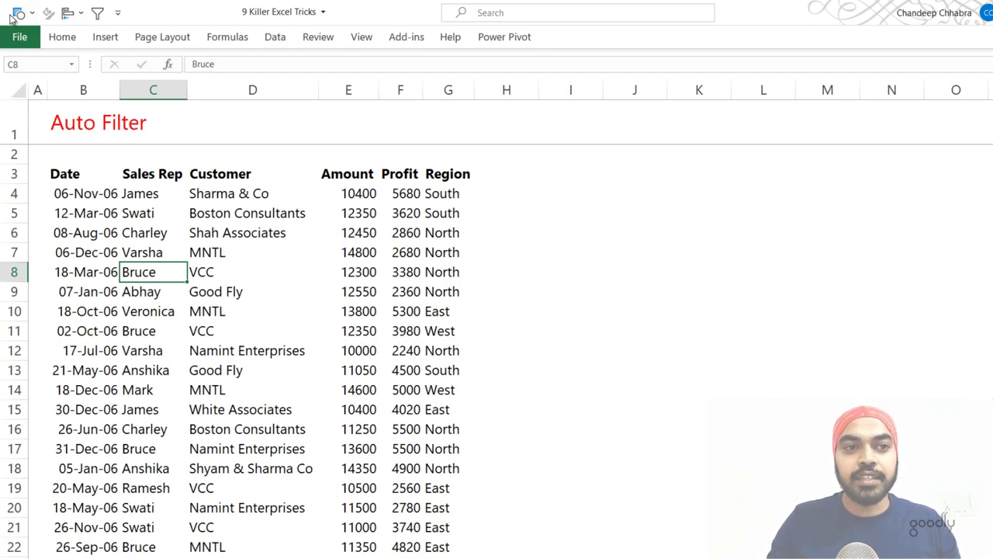
Step: Locate AutoFilter among Commands Not in the Ribbon in the Quick Access Toolbar options, and accept the options
left_click(118, 13)
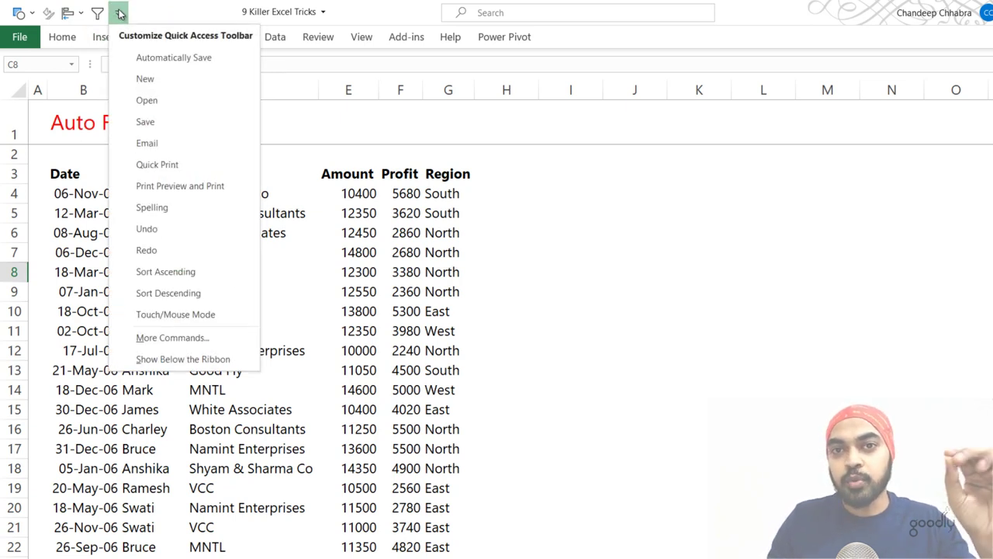
left_click(165, 347)
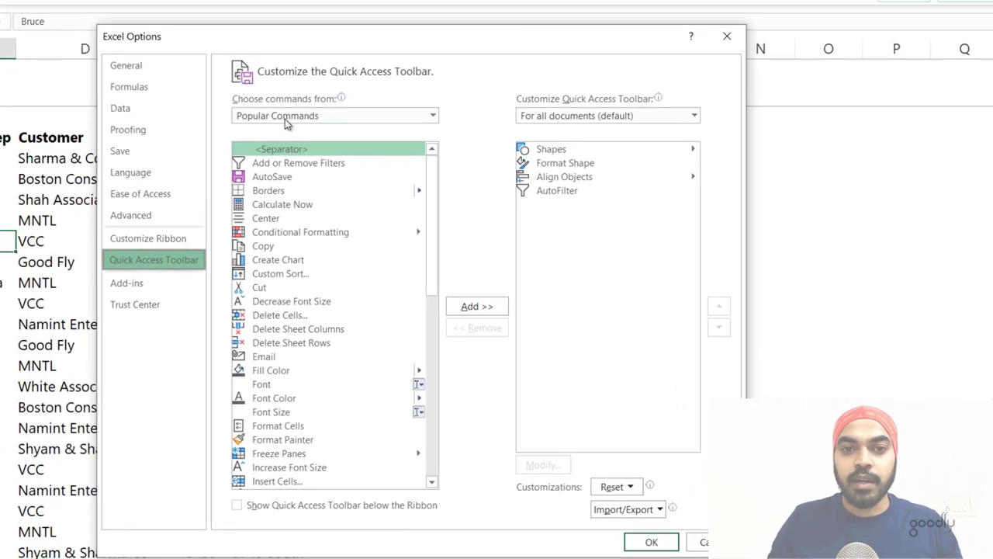
left_click(212, 107)
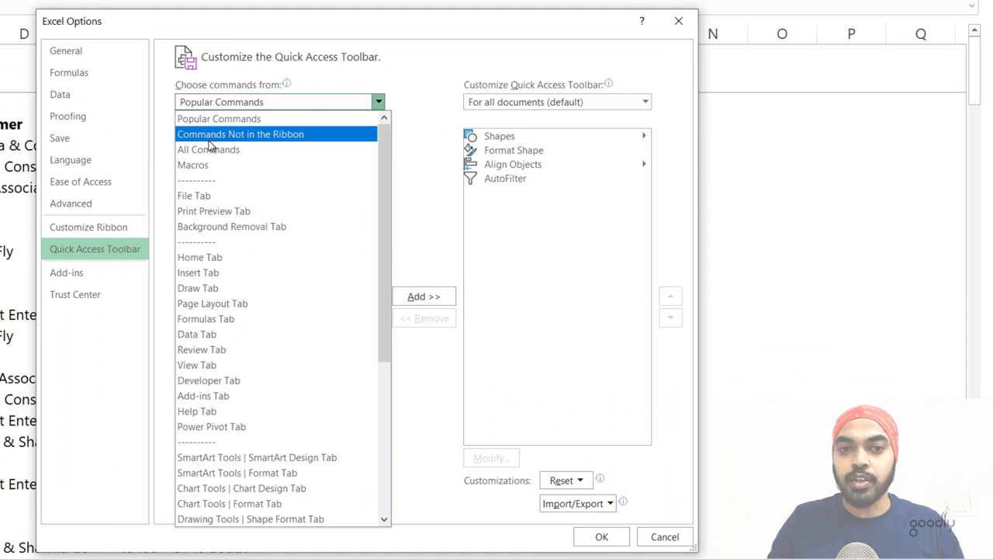
left_click(219, 134)
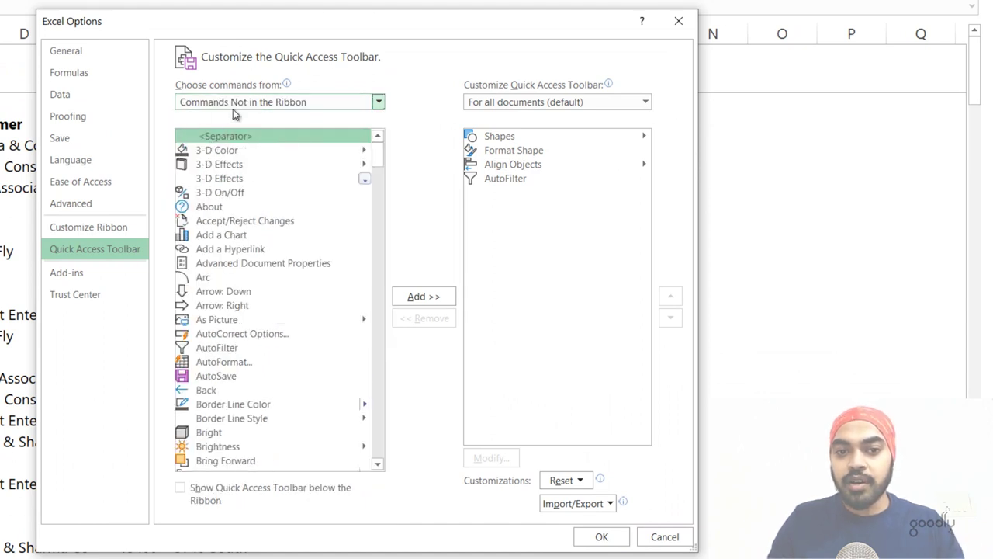
left_click(231, 351)
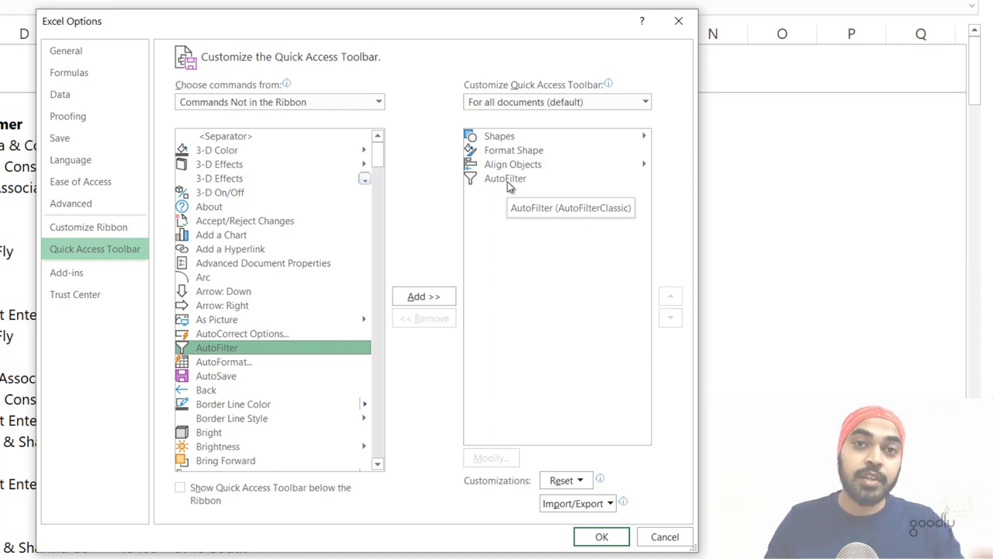
left_click(591, 536)
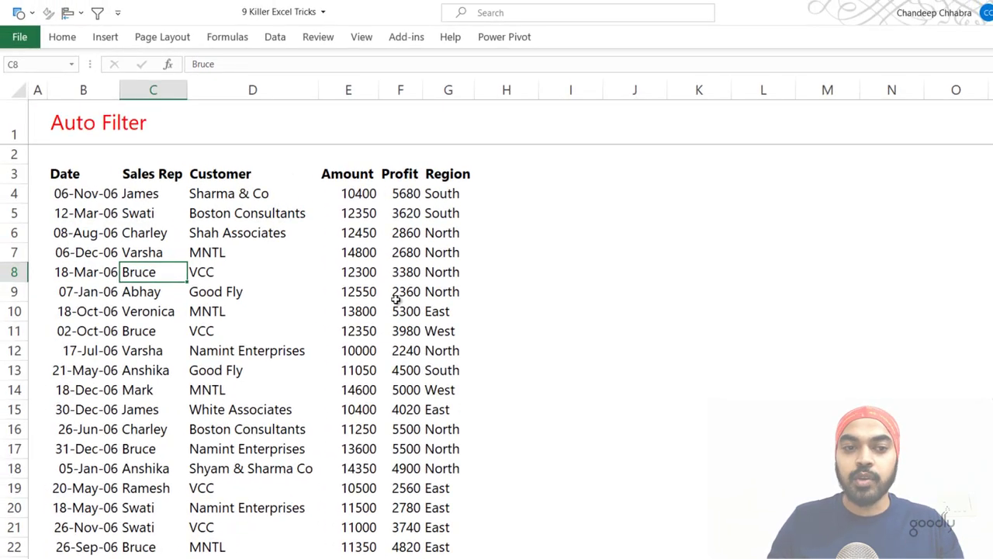
Step: Filter the table by the customer VCC in D11 with the AutoFilter command, and turn the filters off
left_click(225, 332)
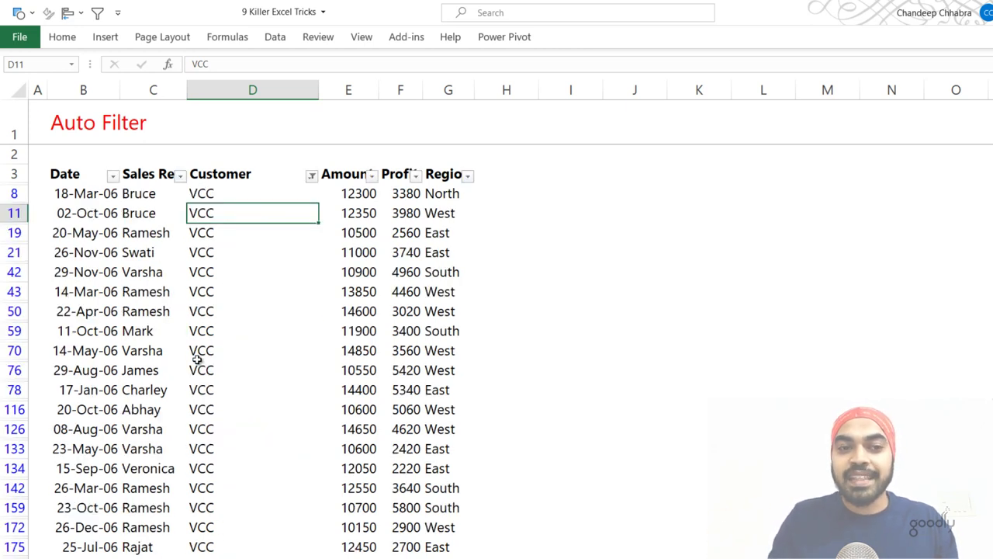
key("ctrl+shift+l")
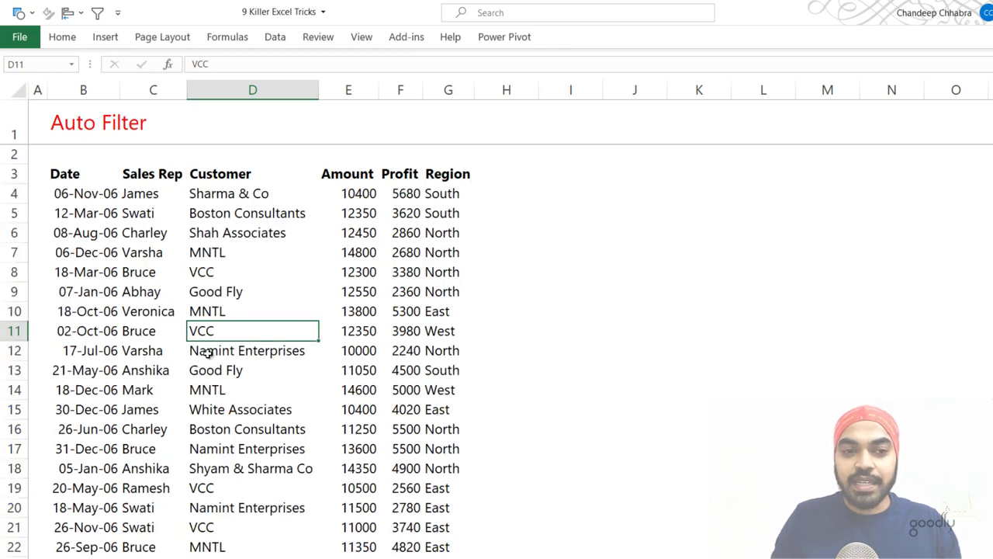
Step: Filter the table to the North region by applying the AutoFilter command to G8
left_click(429, 269)
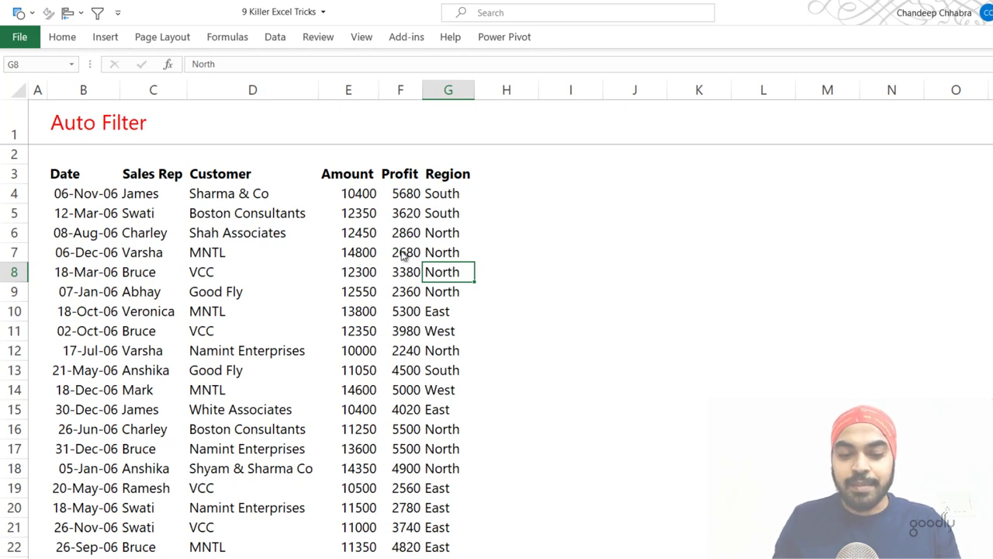
key("alt")
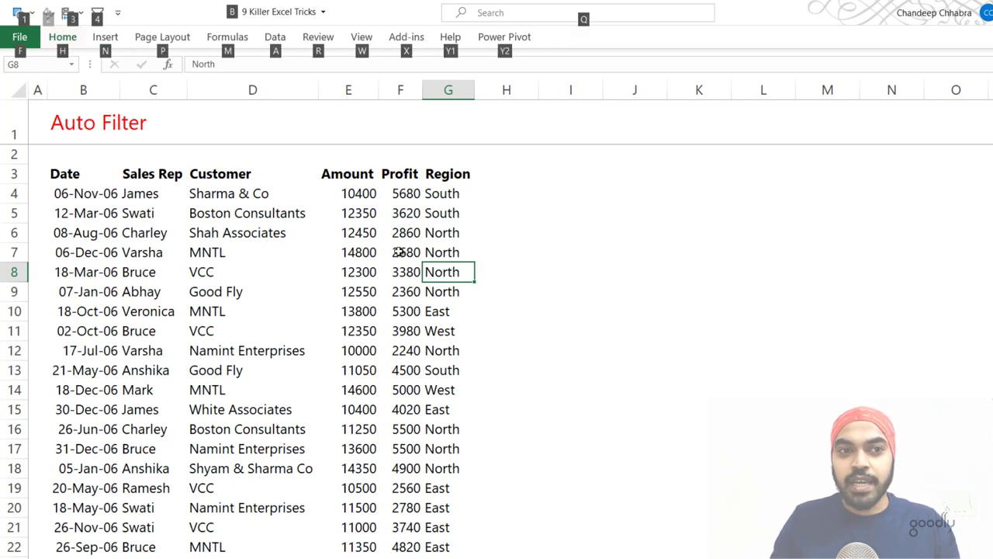
left_click(96, 19)
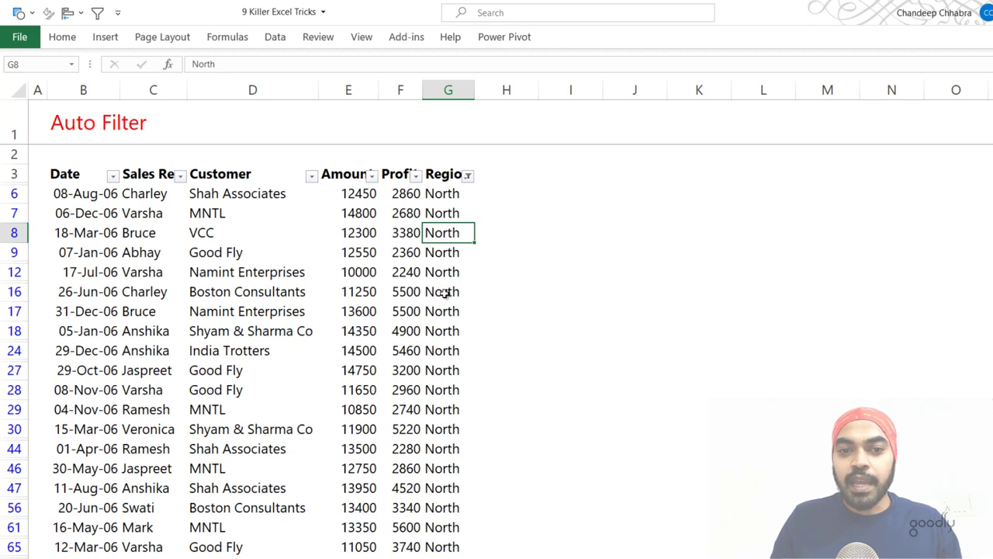
Step: Narrow the North rows to the sales rep named in C16 with the AutoFilter command
left_click(154, 291)
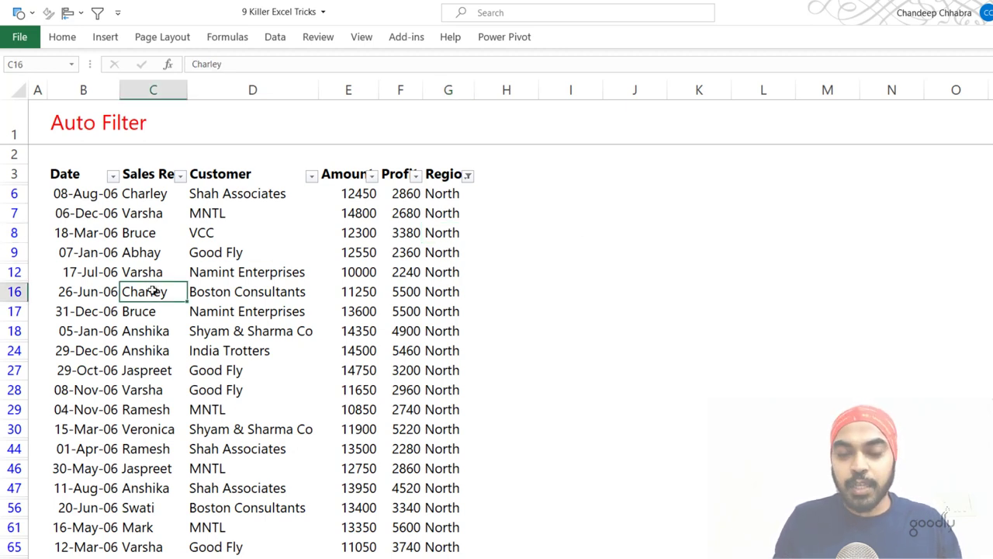
right_click(154, 291)
key("alt+4")
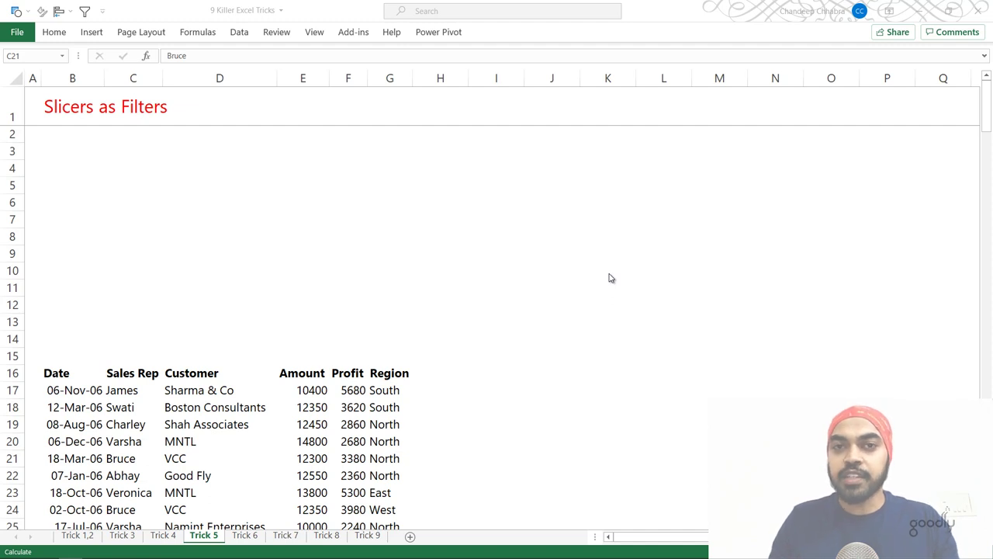
Step: Convert the sales data B16:G195 on the Trick 5 sheet into a table with headers, and turn off its filter arrows
key("alt+Tab")
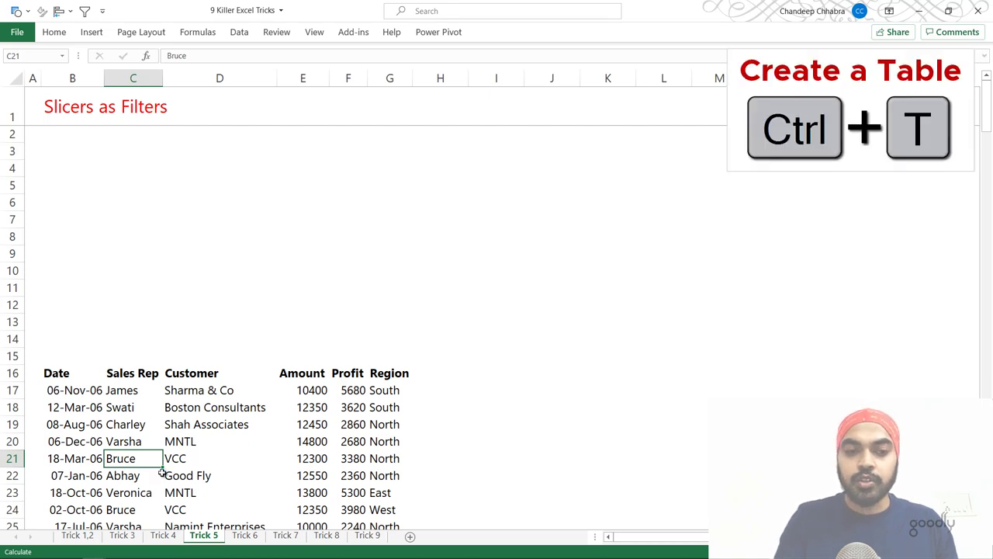
key("ctrl+t")
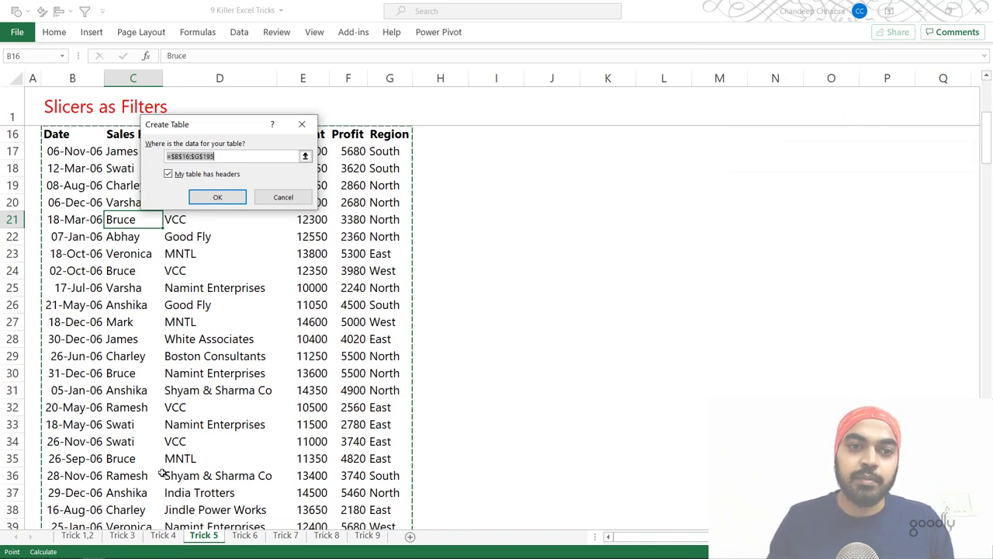
key("Return")
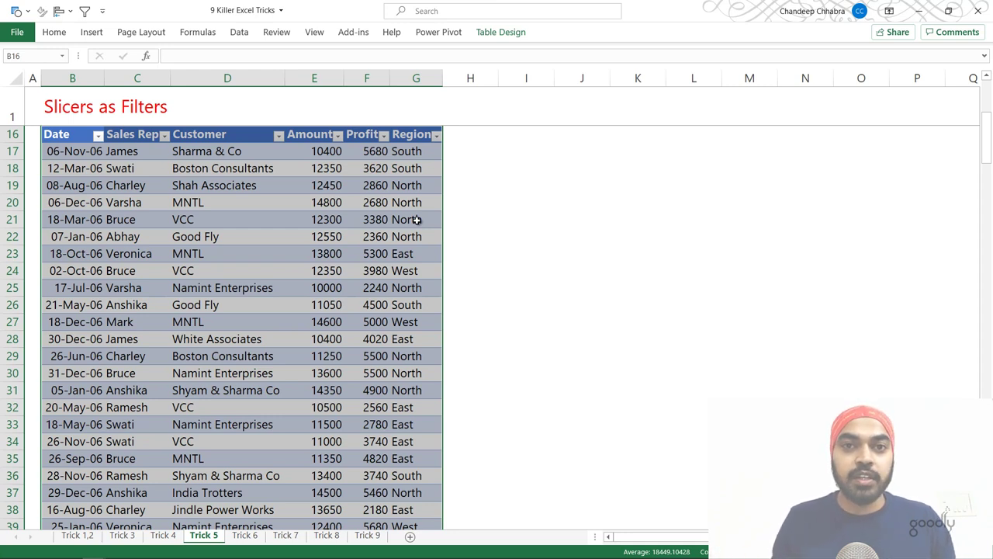
key("ctrl+shift+l")
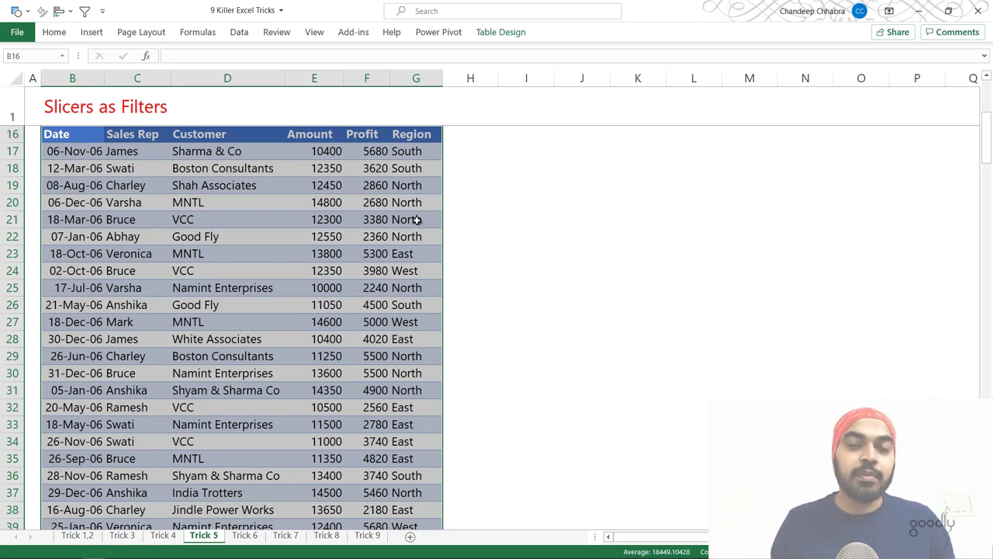
Step: Insert a slicer for the Region column of the new sales table
left_click(154, 254)
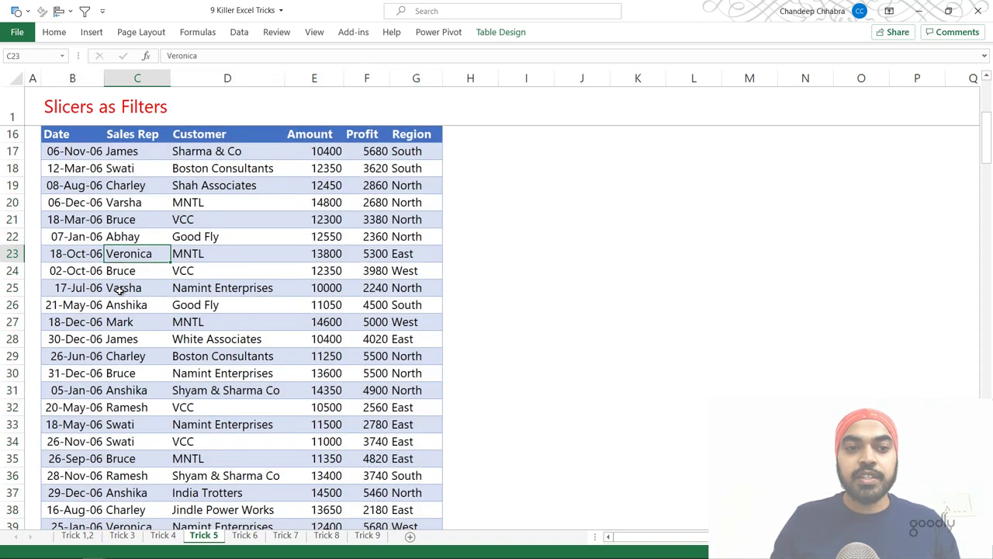
left_click(502, 35)
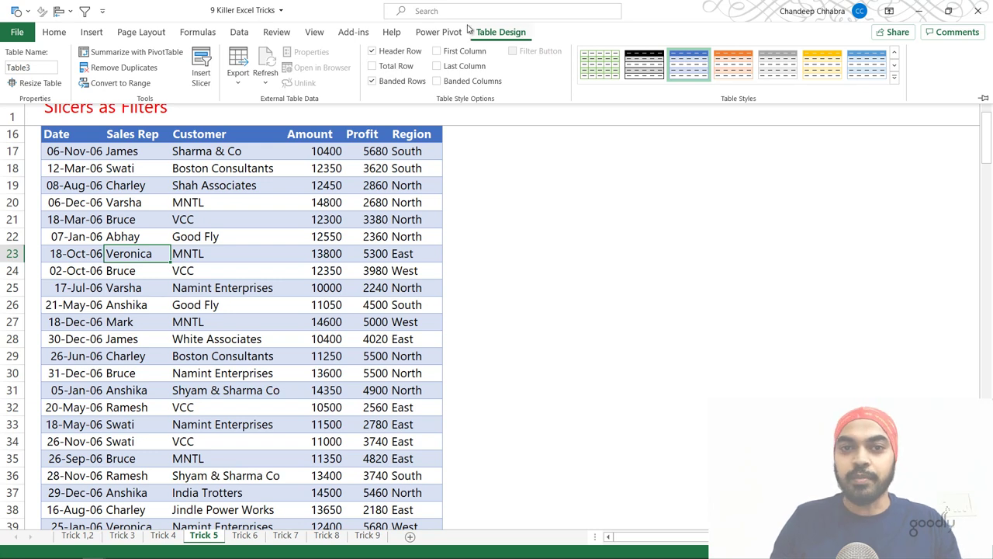
left_click(205, 67)
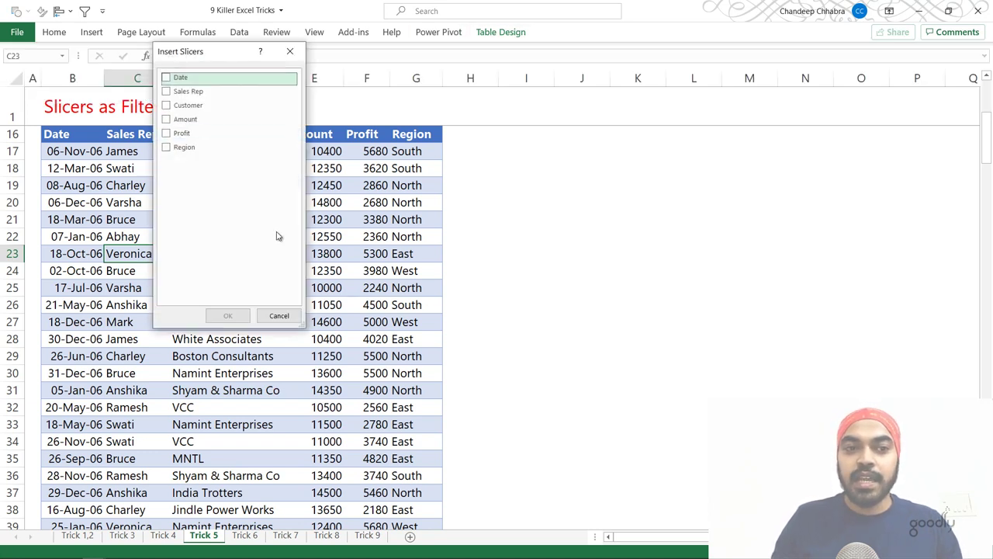
left_click(165, 148)
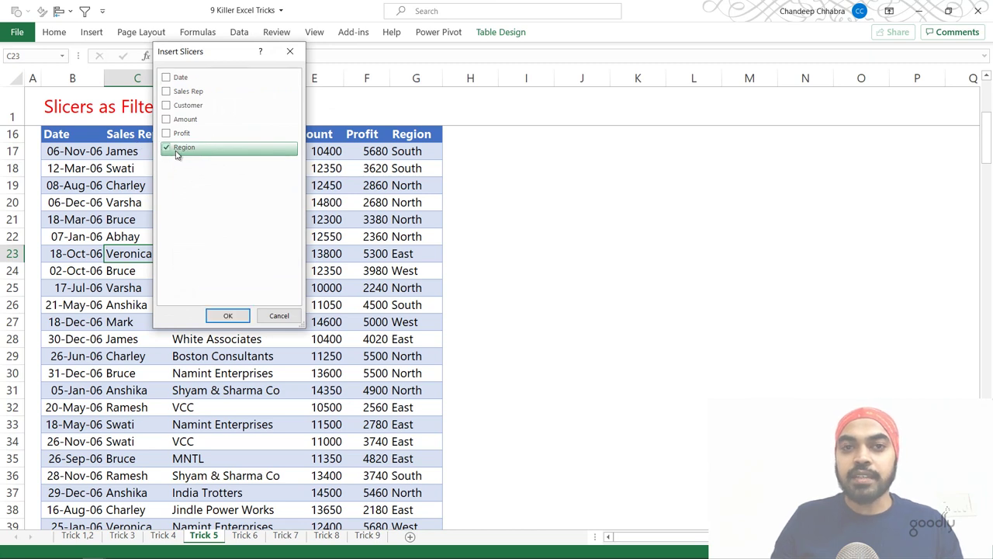
left_click(228, 315)
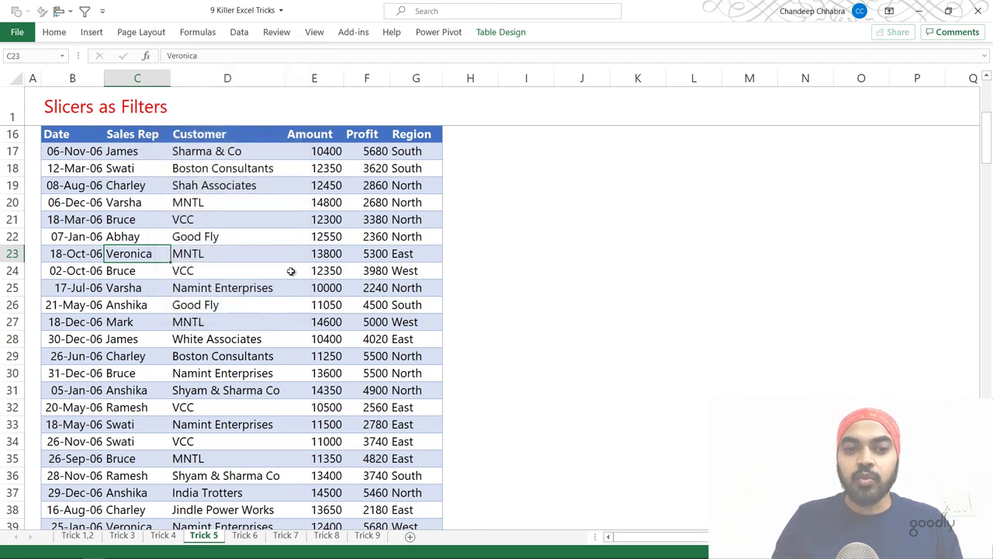
Step: Move the Region slicer into the empty area above the table's Date and Sales Rep columns
left_click(175, 233)
scroll(175, 233, "up", 5)
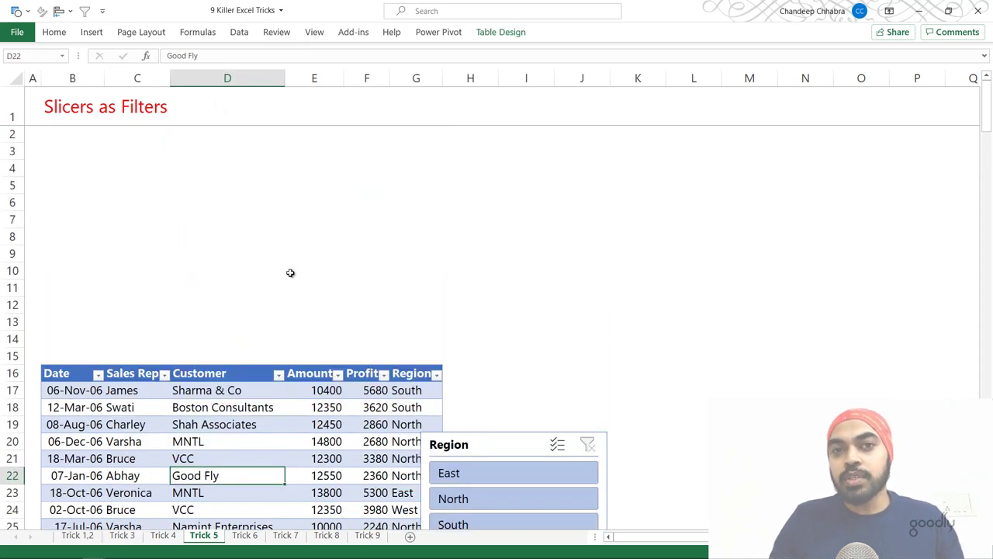
left_click_drag(462, 446, 70, 144)
Step: Filter the table with the Region slicer by East, North, South and West in turn, and deselect the slicer
left_click(100, 172)
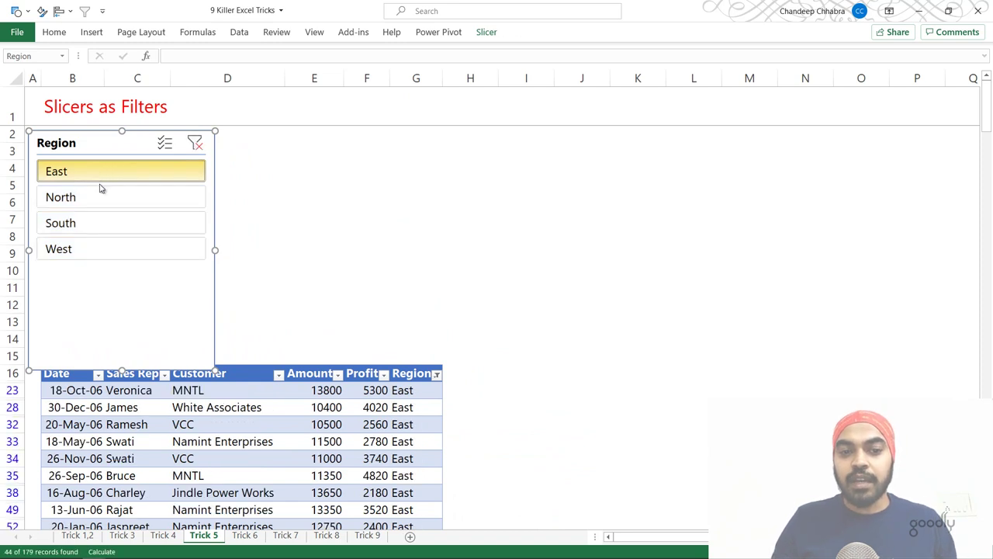
left_click(100, 197)
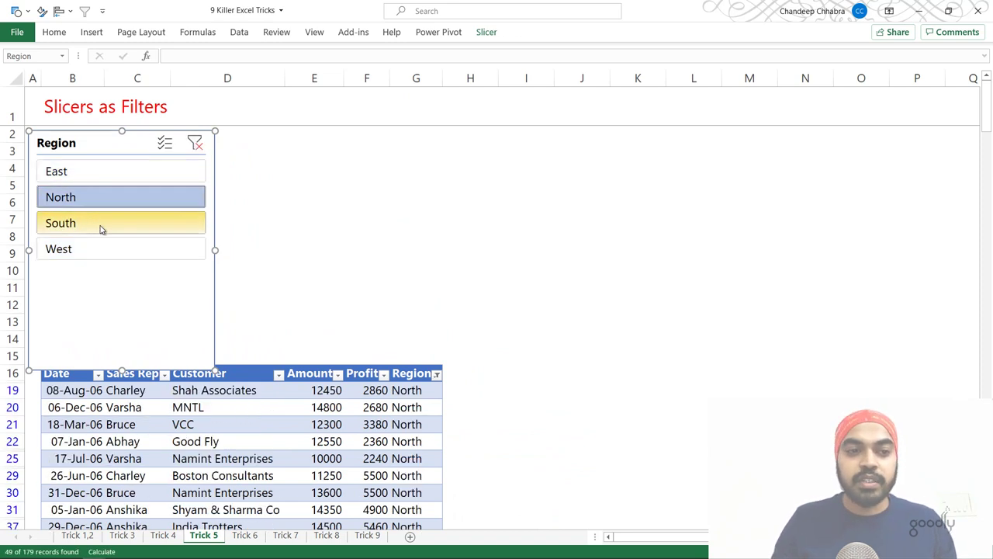
left_click(99, 222)
left_click(99, 248)
left_click(330, 224)
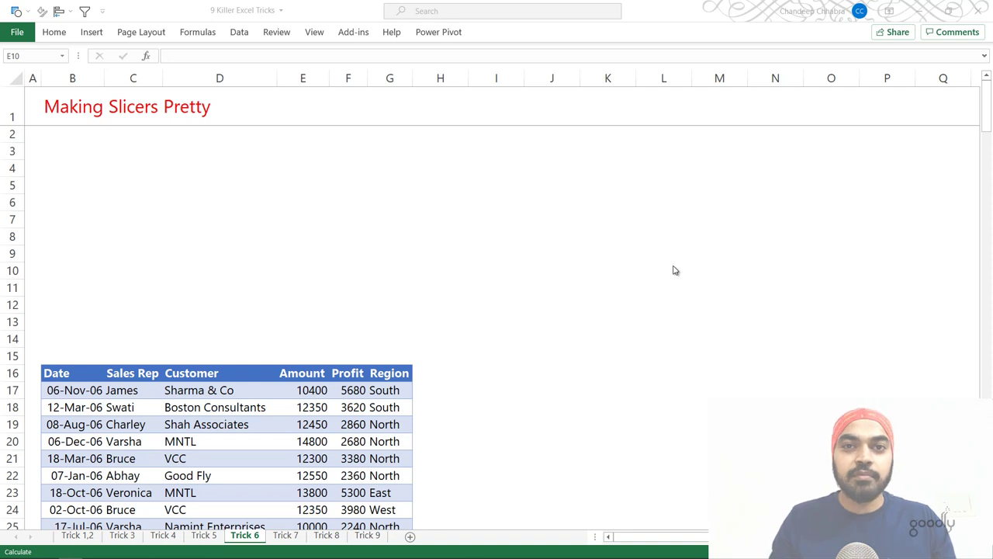
Step: Insert a Region slicer for the sales table on the Trick 6 sheet
left_click(305, 441)
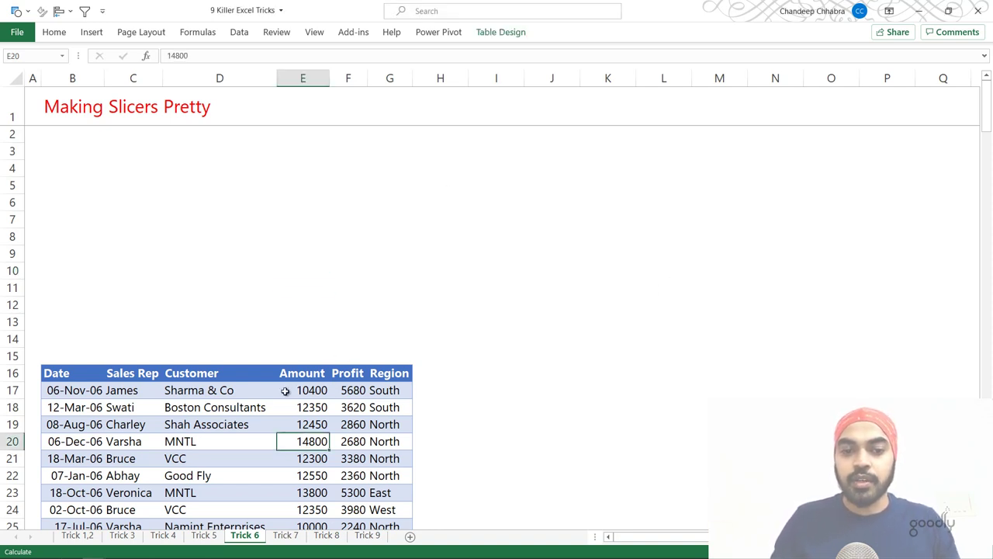
left_click(488, 36)
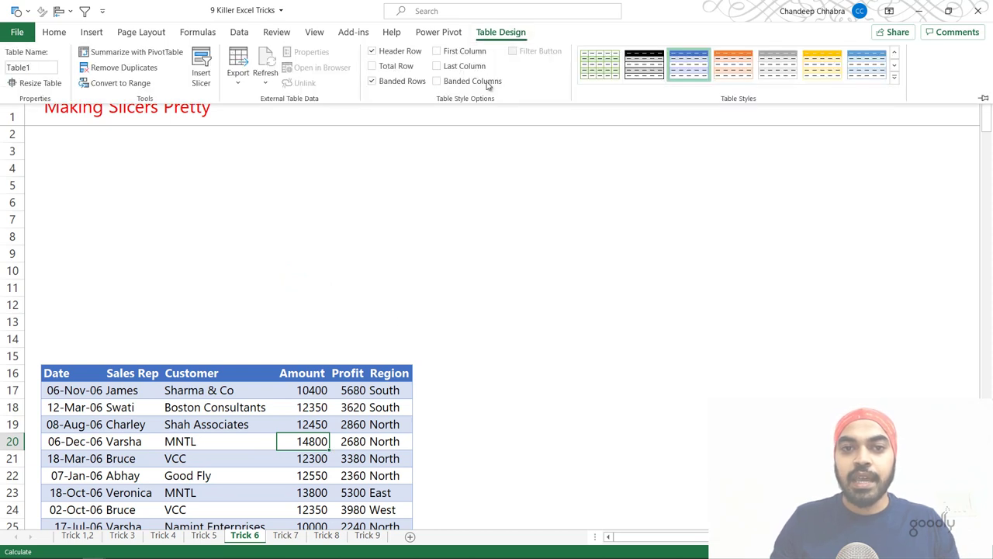
left_click(201, 71)
left_click(166, 147)
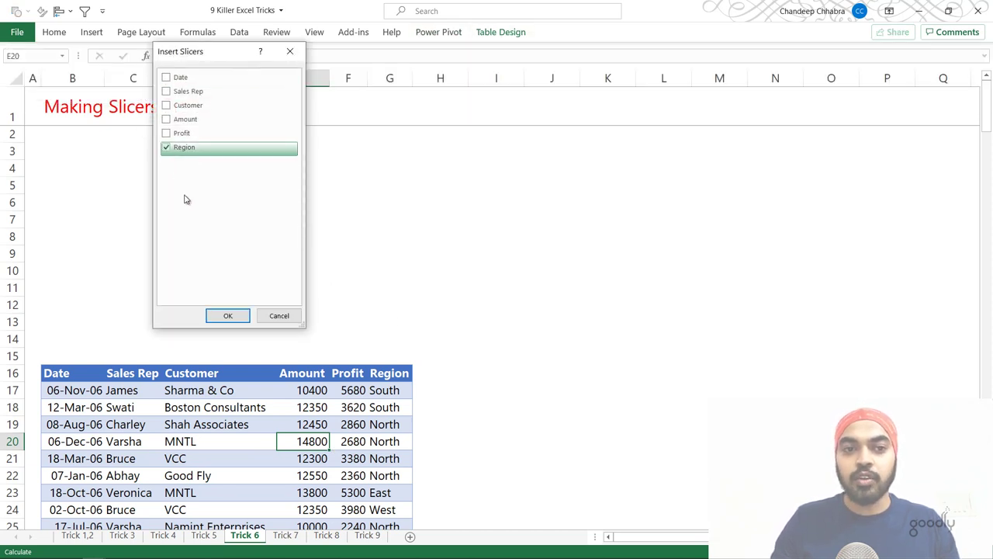
left_click(227, 315)
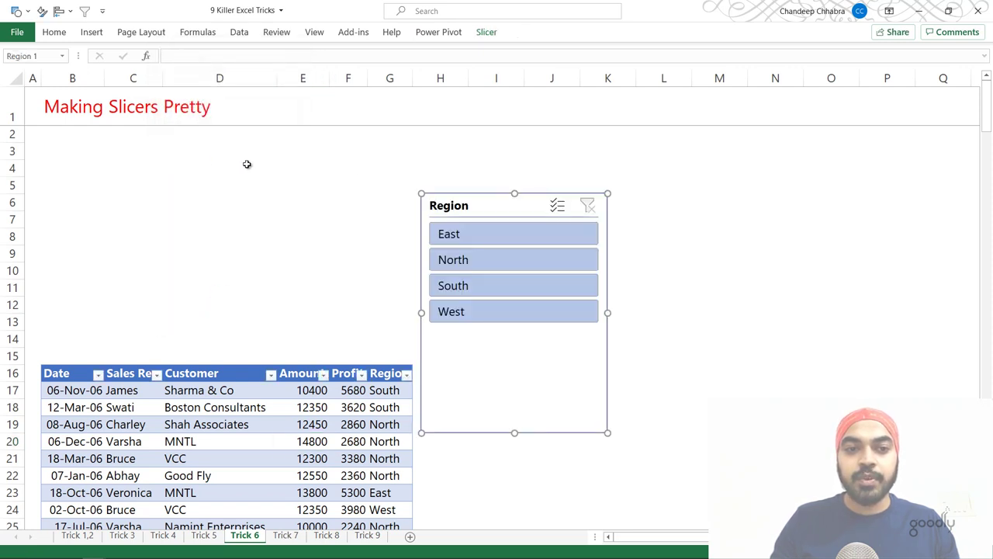
Step: Move the Region slicer above the table's upper-left corner and shrink it to about 4.3 cm high and 4.4 cm wide
left_click_drag(450, 215, 67, 148)
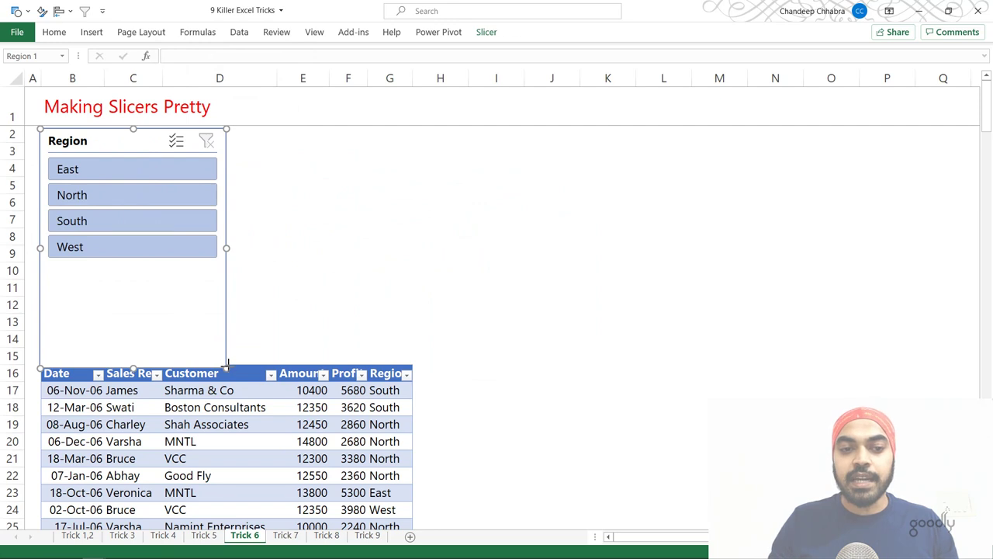
left_click_drag(226, 367, 200, 287)
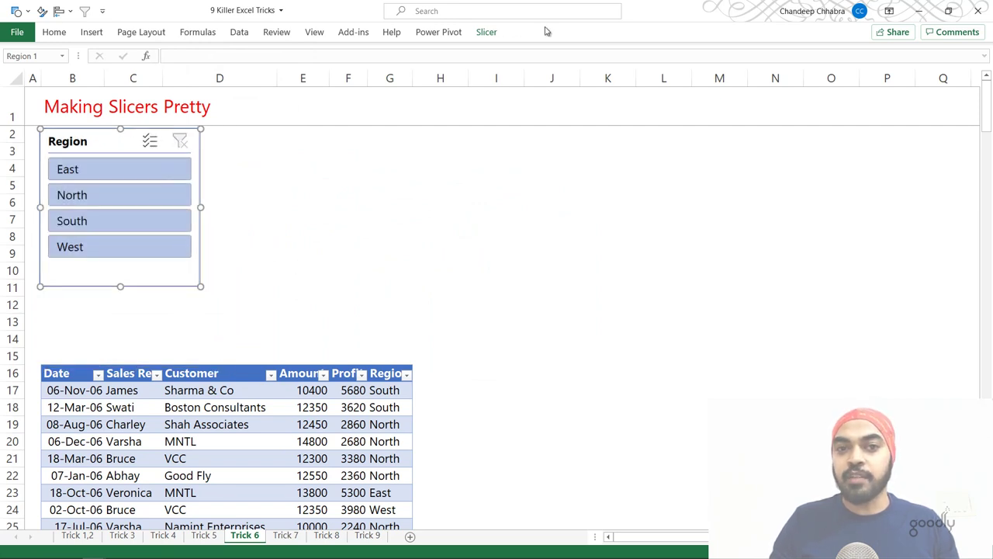
Step: Review the available light and dark slicer styles, and switch to the Rio Olympics workbook
left_click(486, 32)
left_click(392, 77)
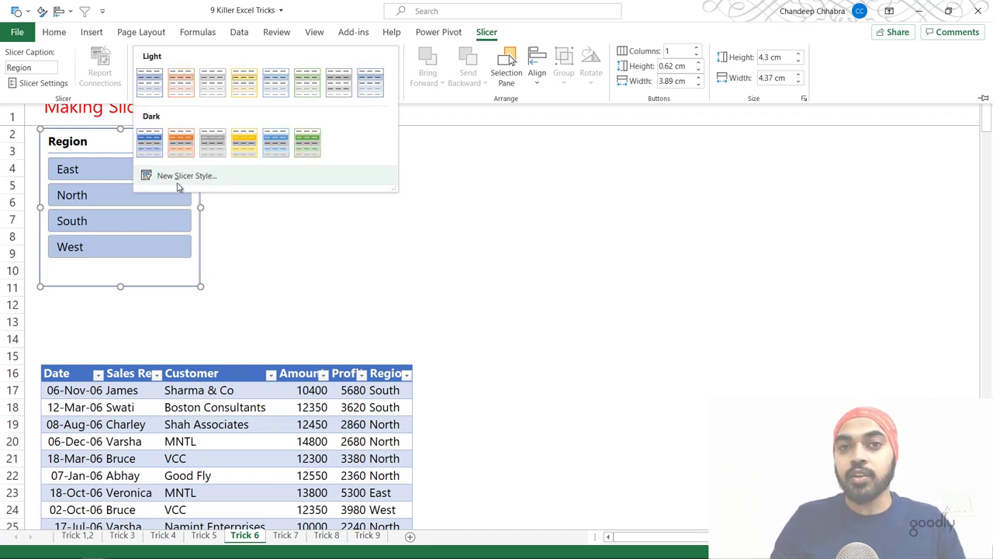
left_click(315, 278)
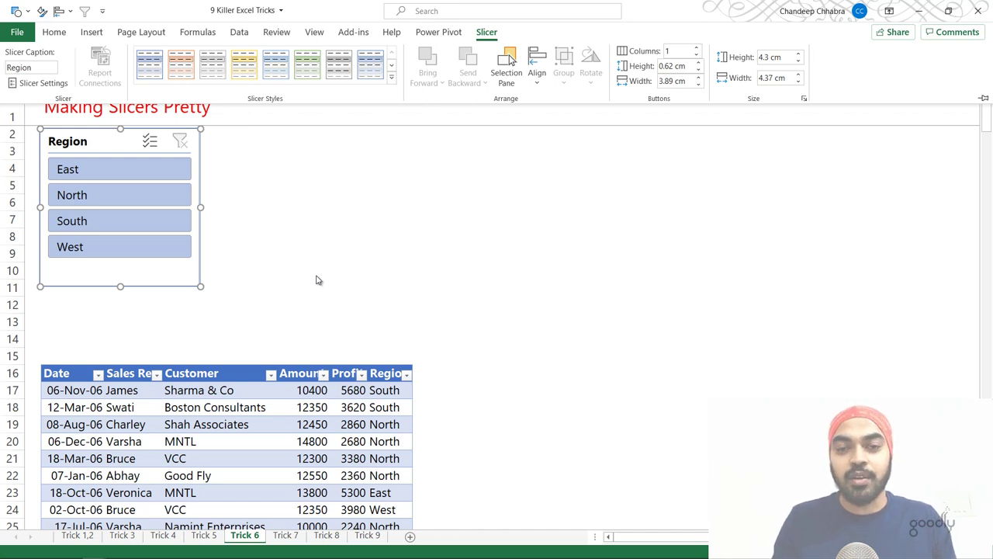
key("alt+Tab")
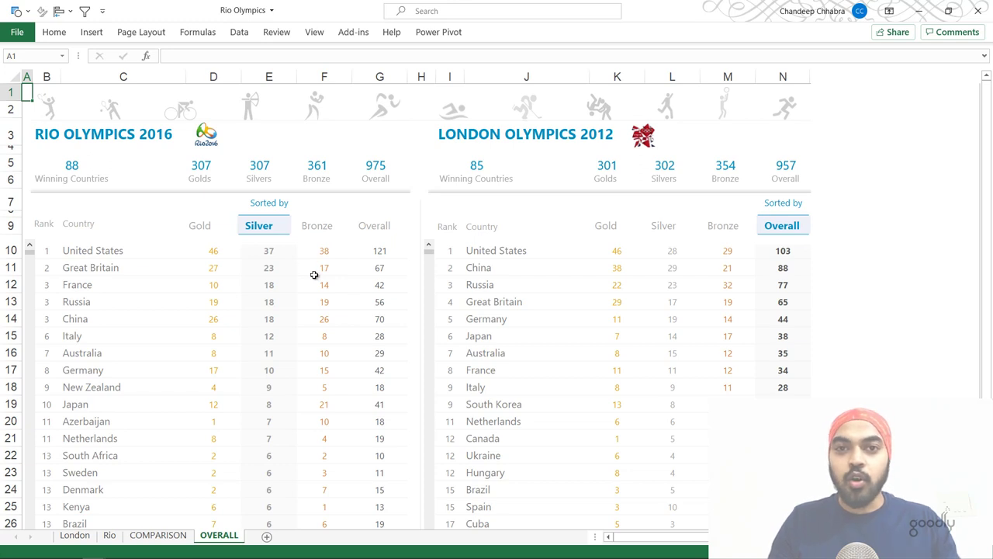
Step: Sort the Rio Olympics 2016 medal table by Gold, Silver, Bronze and Overall in turn
left_click(208, 233)
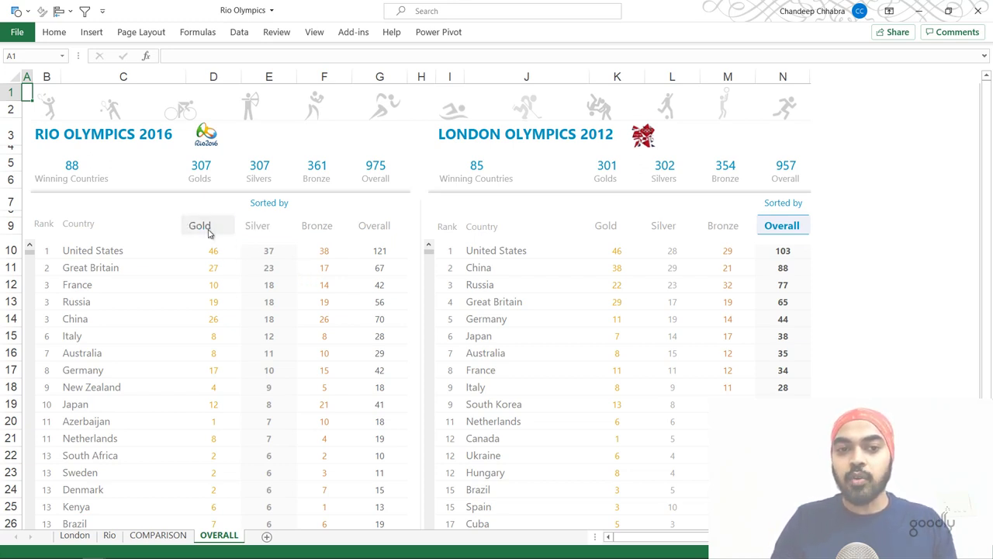
left_click(269, 229)
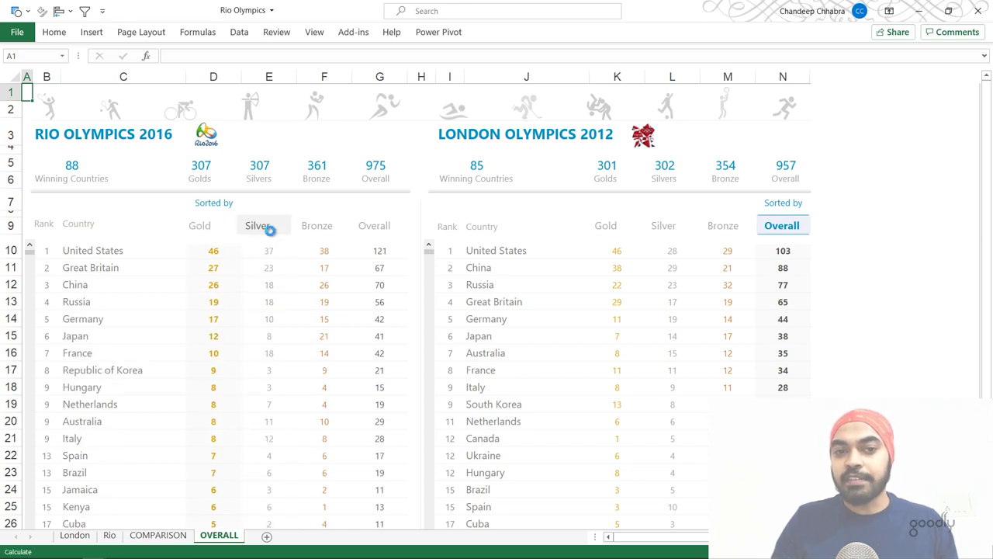
left_click(329, 227)
left_click(377, 227)
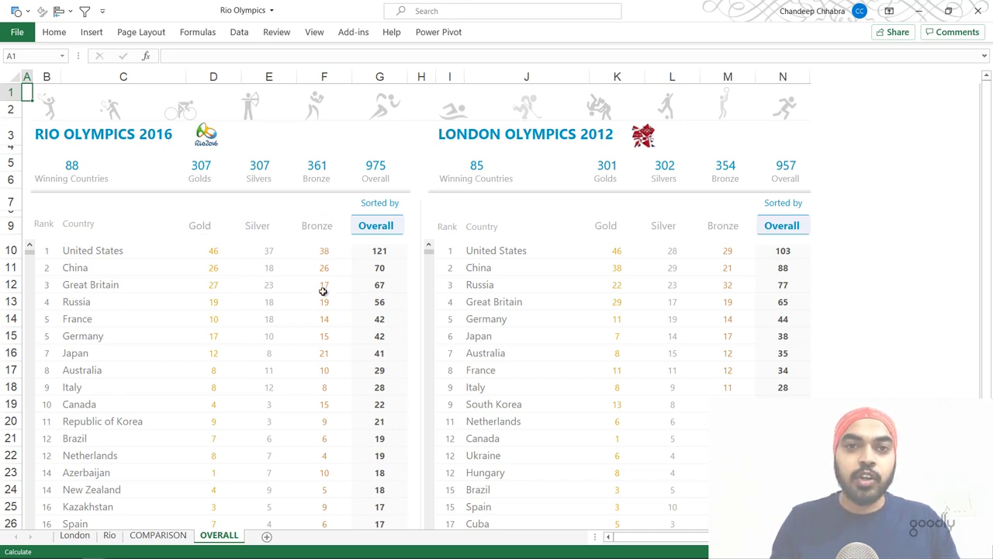
Step: Copy the right-hand cost slicer from the Cost Structure Dashboard workbook into the Trick 6 sheet, placing it to the right of the Region slicer
key("ctrl+Tab")
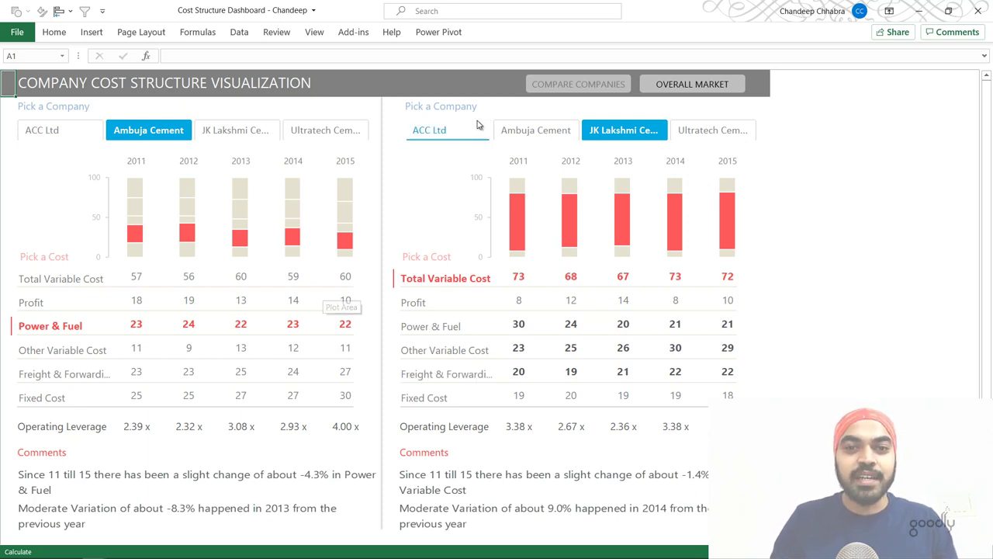
left_click(464, 265)
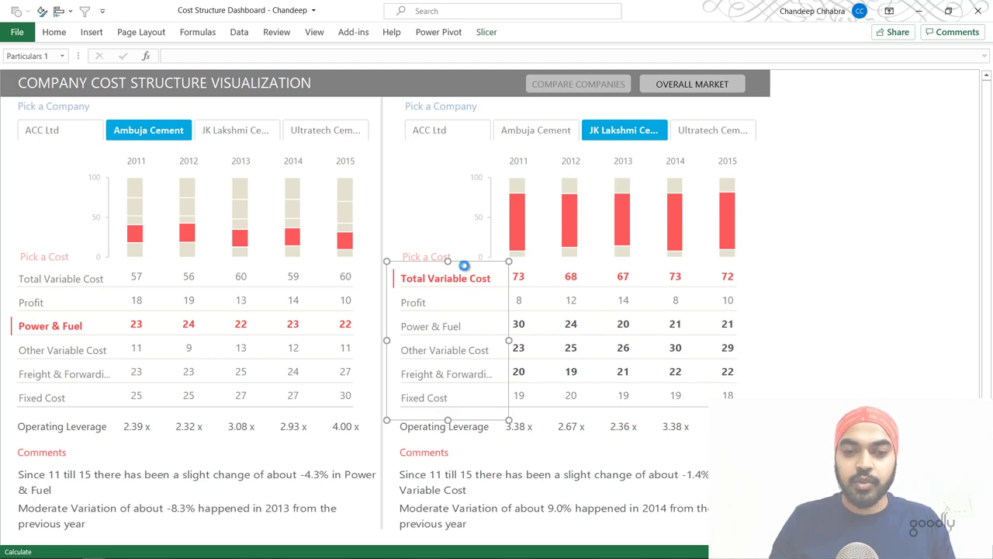
key("ctrl+Tab")
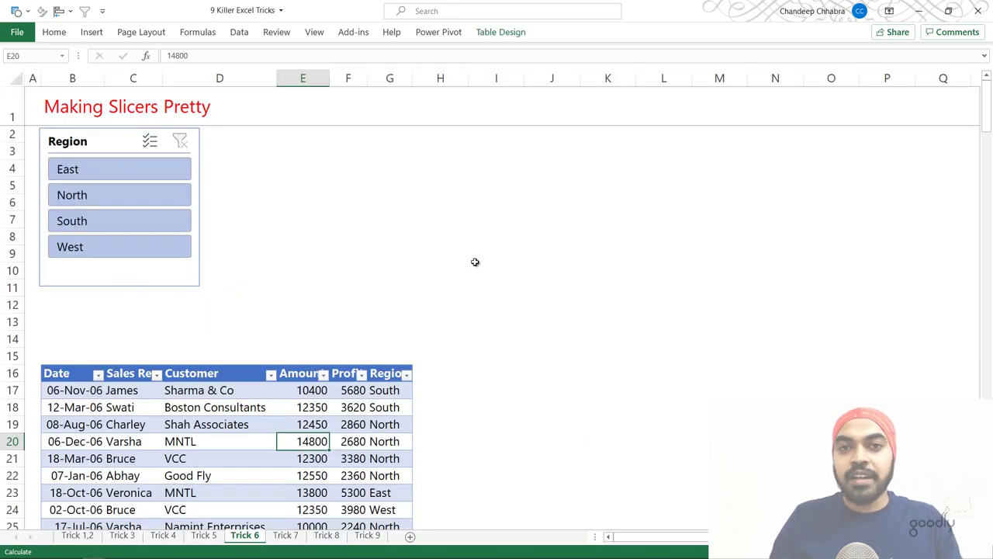
key("ctrl+v")
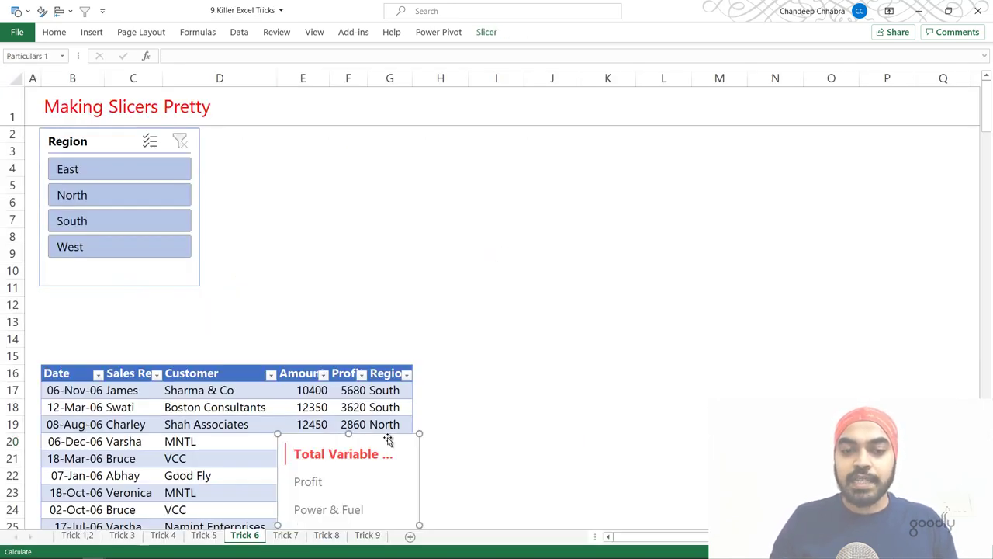
left_click_drag(395, 435, 571, 173)
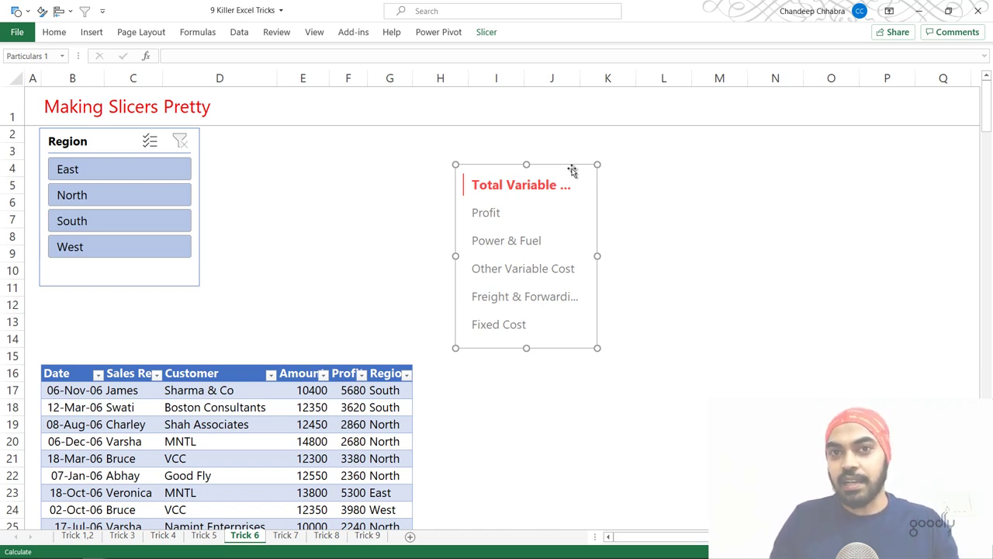
Step: Apply the pasted cost slicer's custom red-text style to the Region slicer
left_click(486, 31)
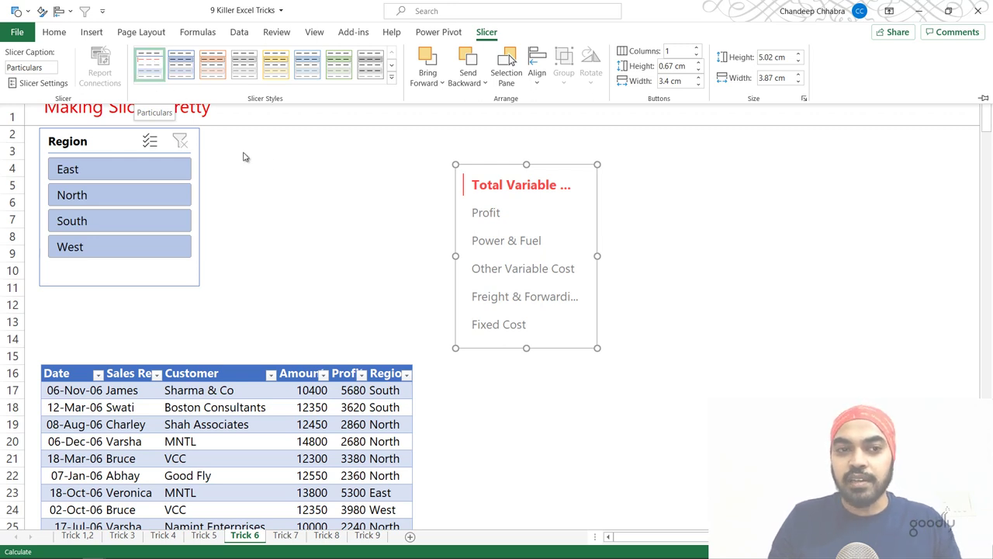
left_click(317, 176)
left_click(93, 136)
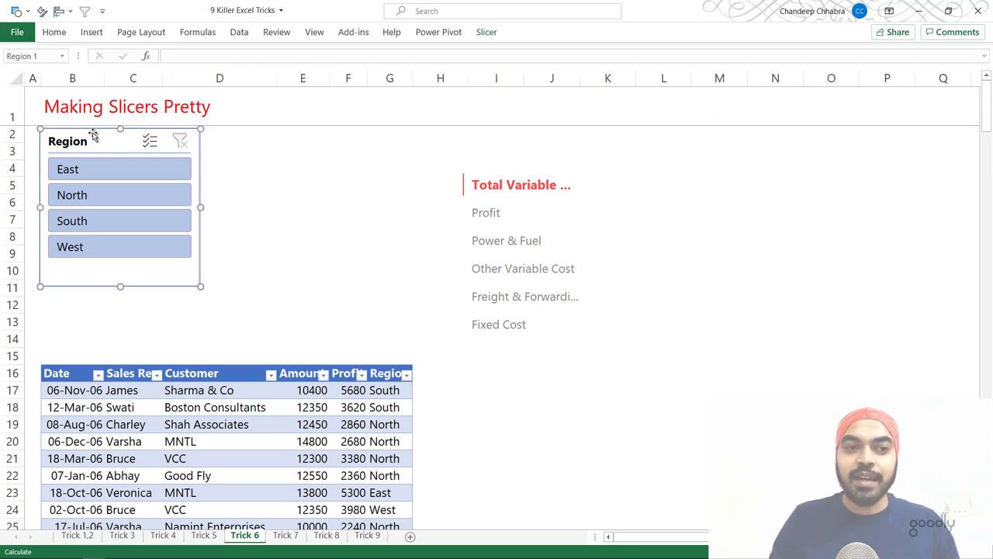
left_click(484, 36)
left_click(149, 65)
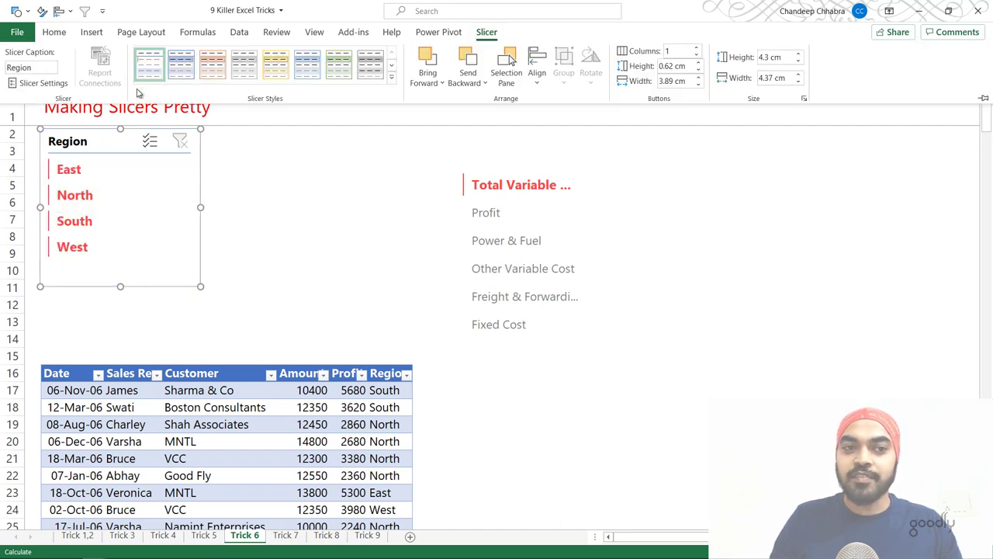
Step: Filter the sales table with the restyled Region slicer by East, South and North in turn
left_click(80, 170)
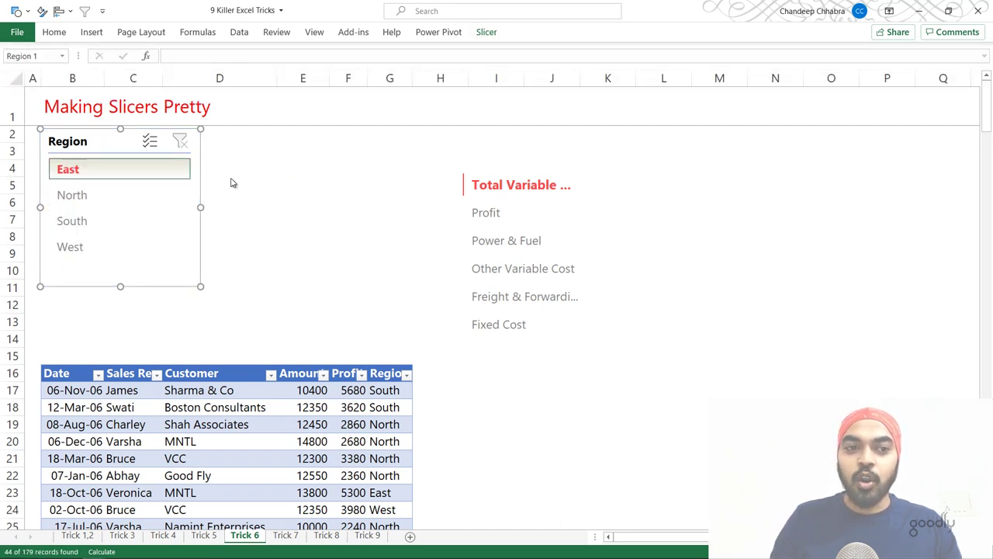
left_click(338, 204)
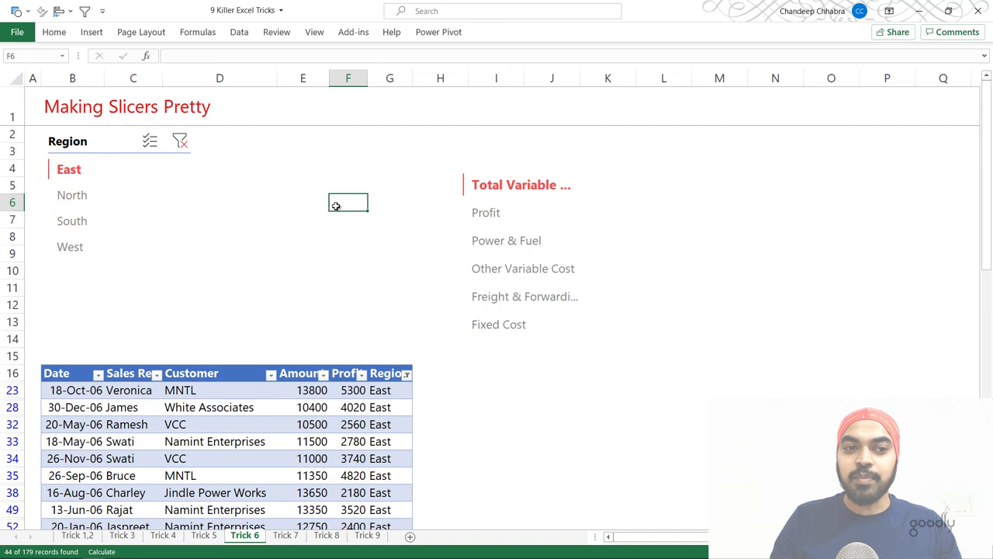
left_click(111, 224)
left_click(106, 194)
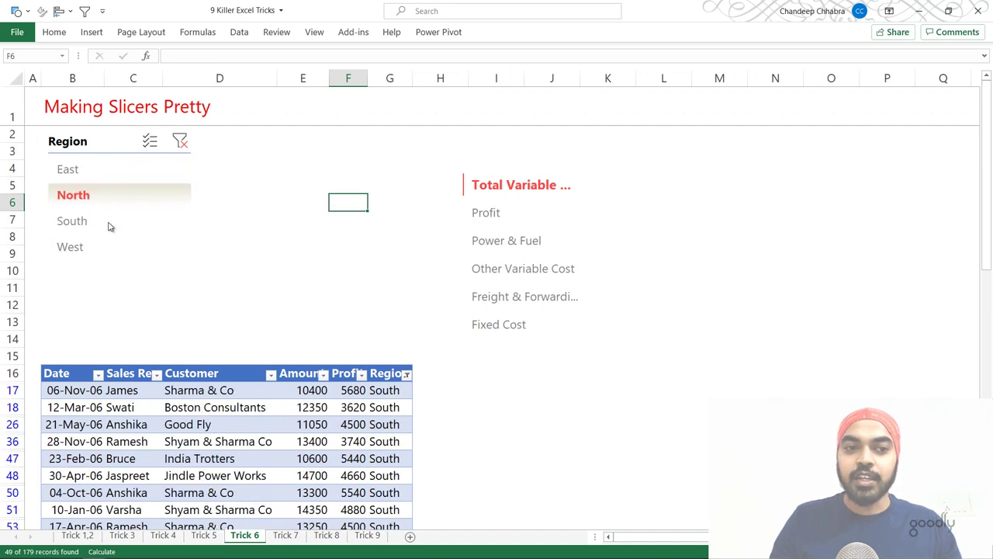
Step: Turn off the header display in the Region slicer's settings and deselect the slicer
left_click(101, 137)
right_click(101, 137)
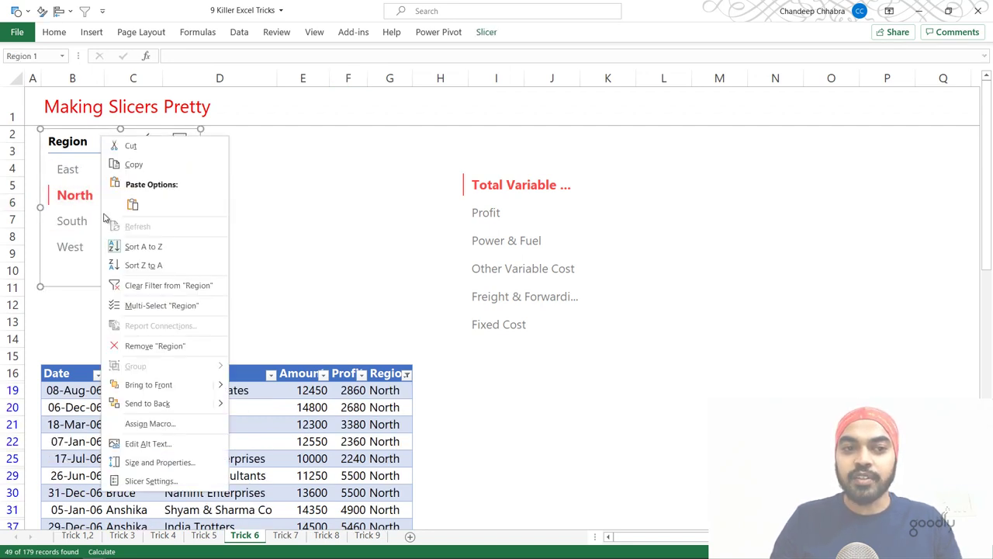
left_click(136, 478)
left_click(68, 455)
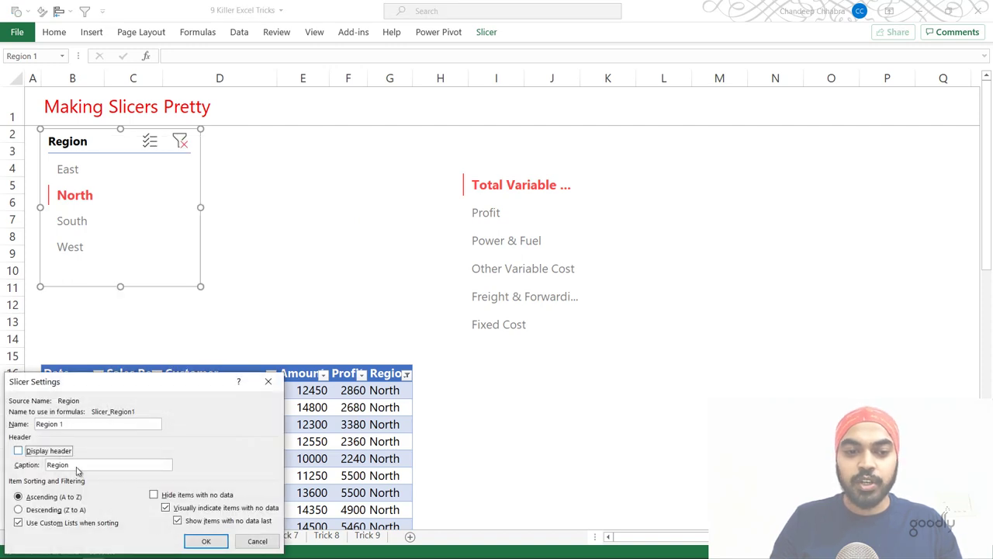
left_click(208, 540)
left_click(248, 259)
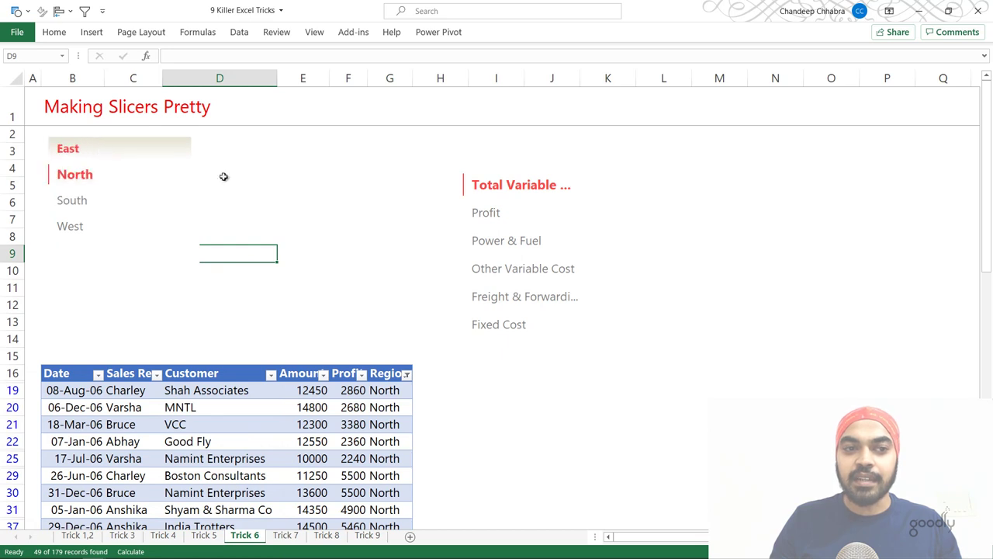
Step: Delete the pasted cost slicer from the Trick 6 sheet
left_click(324, 204)
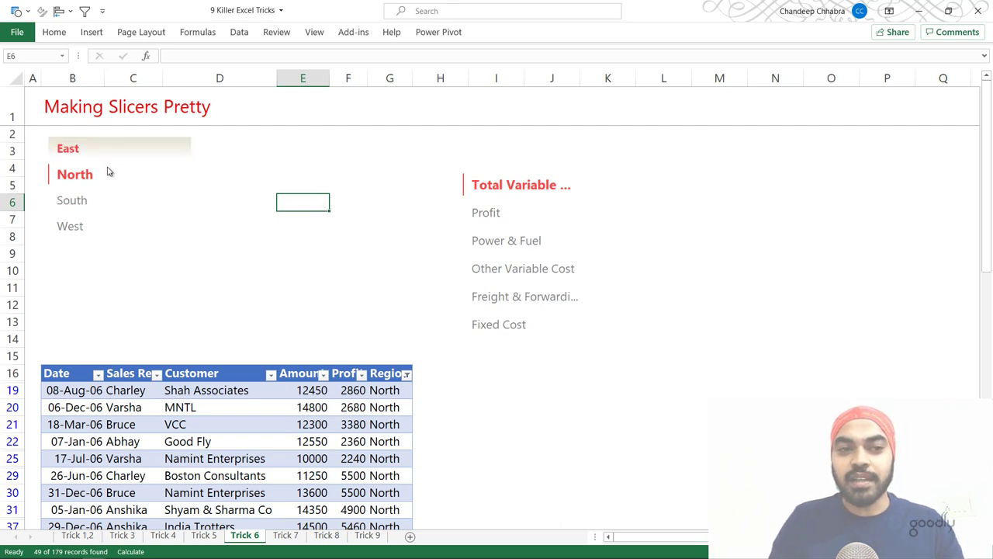
left_click(572, 169)
key("Delete")
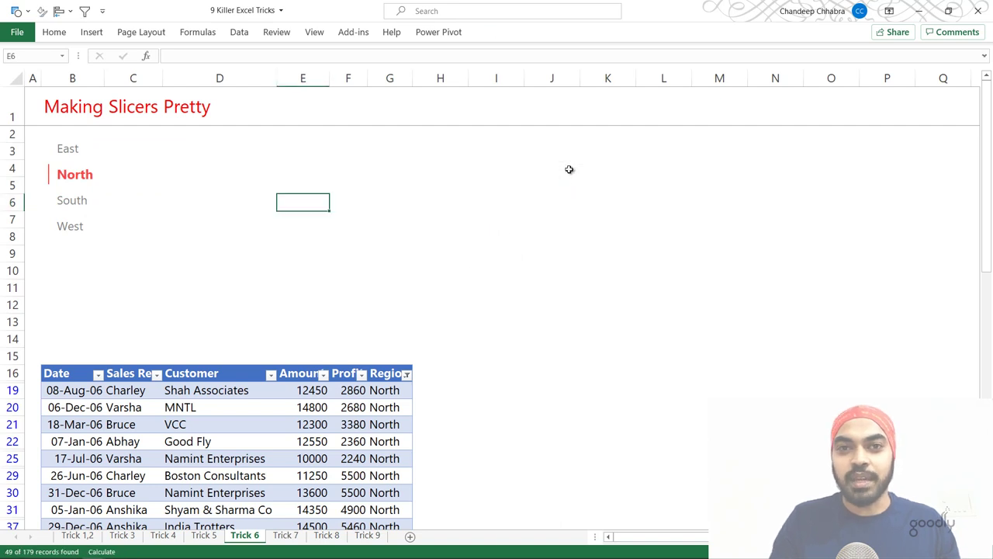
Step: Go to the Trick 7 sheet and examine the words listed in B6:B13 and the empty cells beside them
key("ctrl+Page_Down")
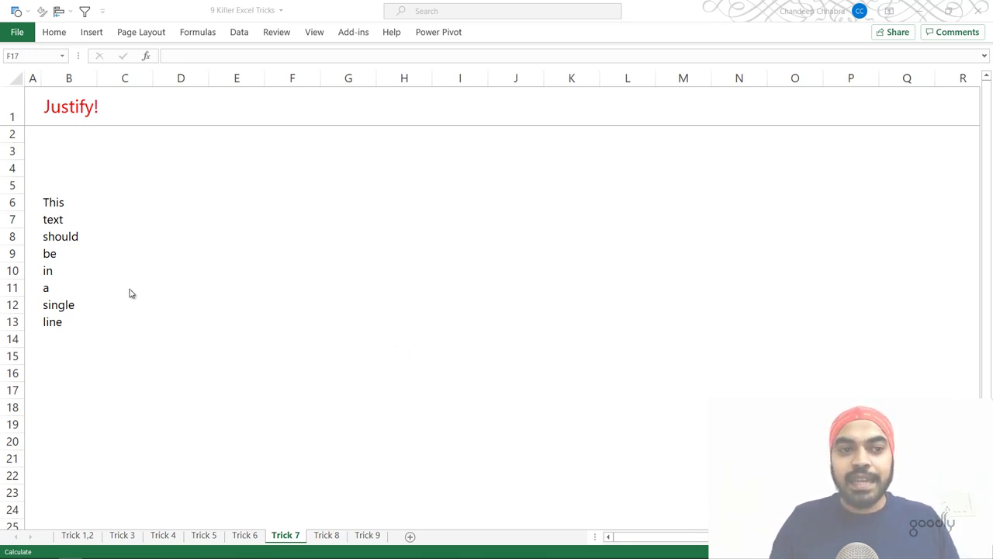
left_click(61, 201)
left_click(60, 219)
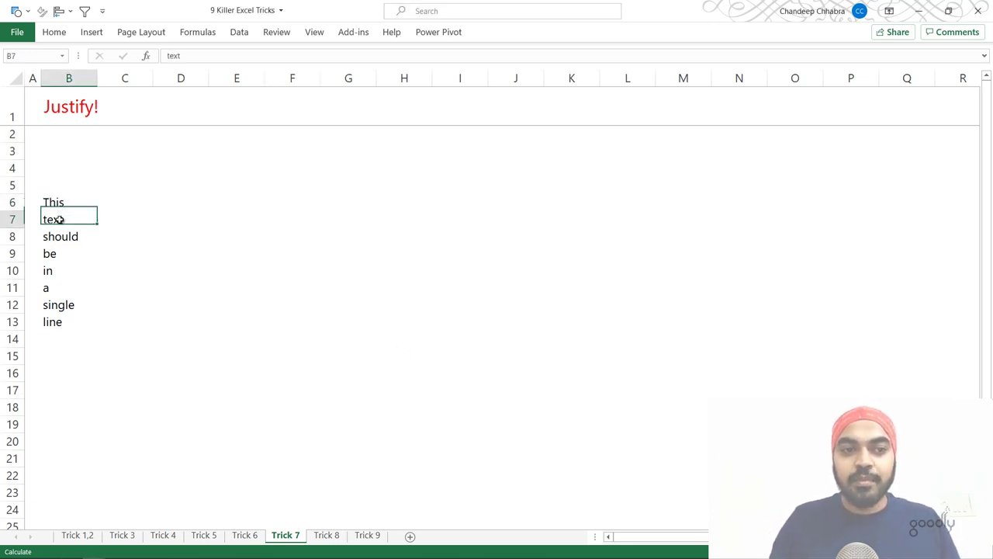
left_click(66, 236)
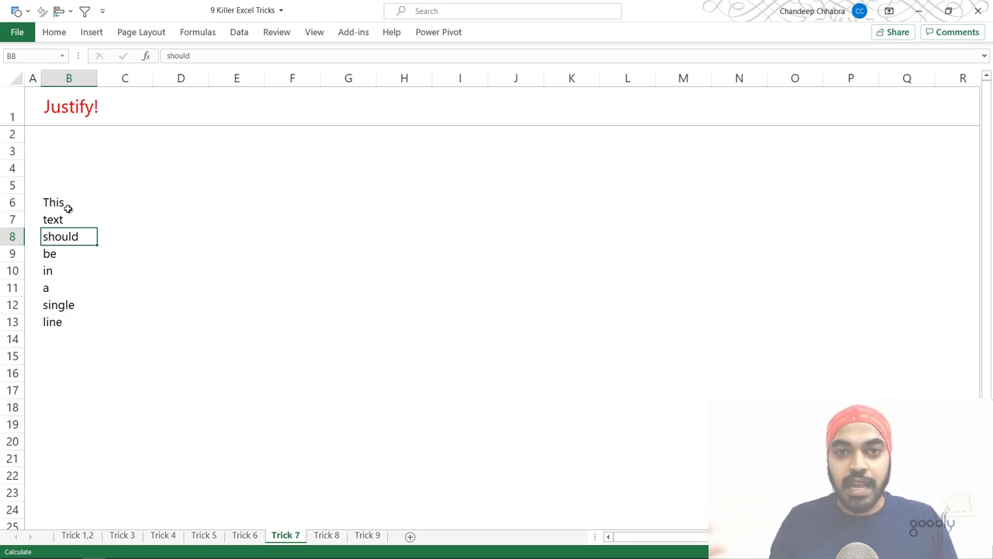
key("Up")
key("Up")
key("ctrl+shift+Down")
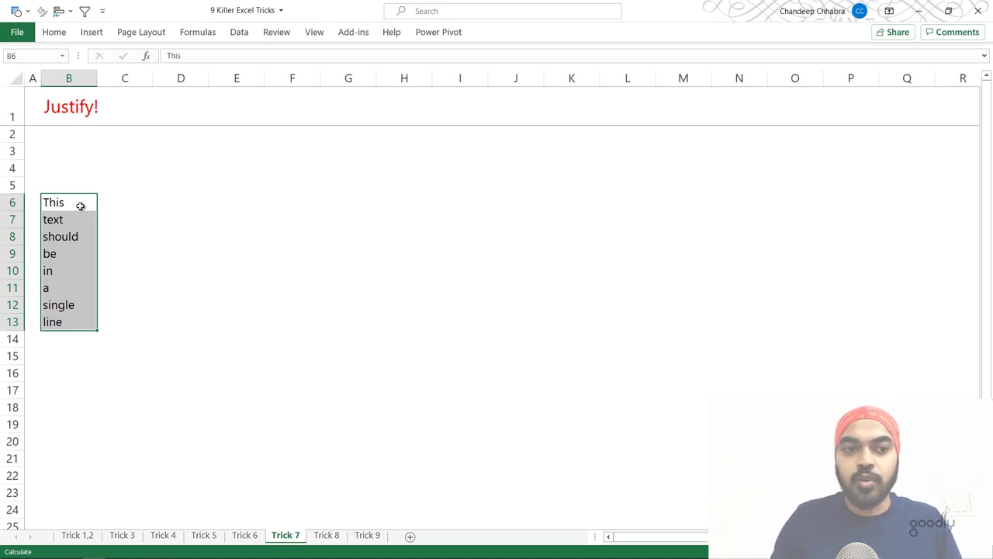
left_click(370, 186, "shift")
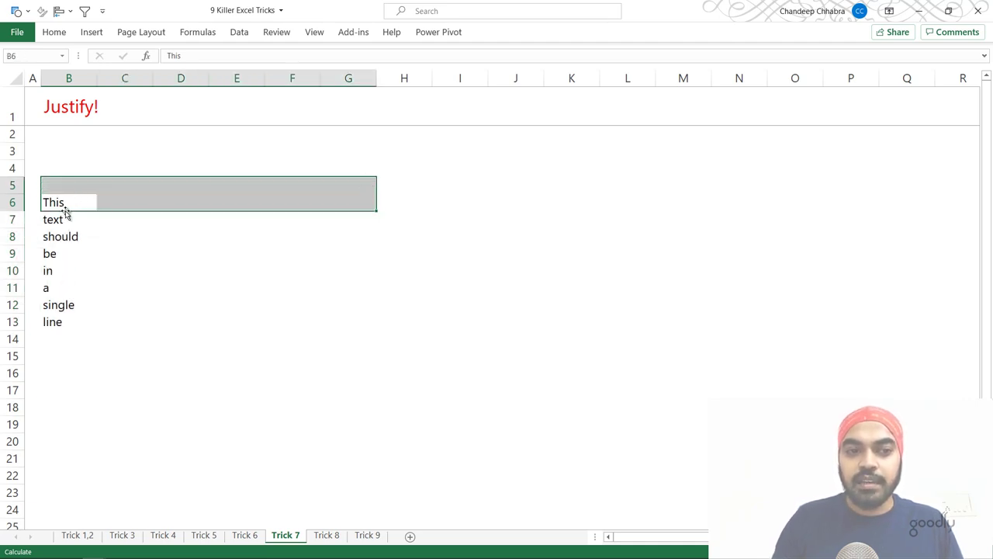
left_click(353, 204)
key("ctrl+Left")
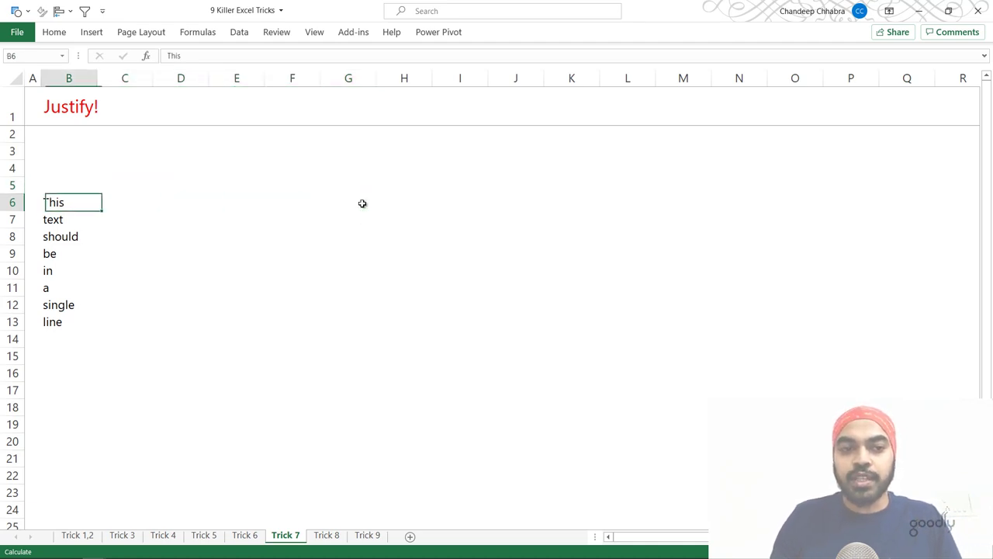
Step: Combine the words in B6:B13 into a single line in B6 by applying Fill Justify to the range B6:G13
key("ctrl+shift+Down")
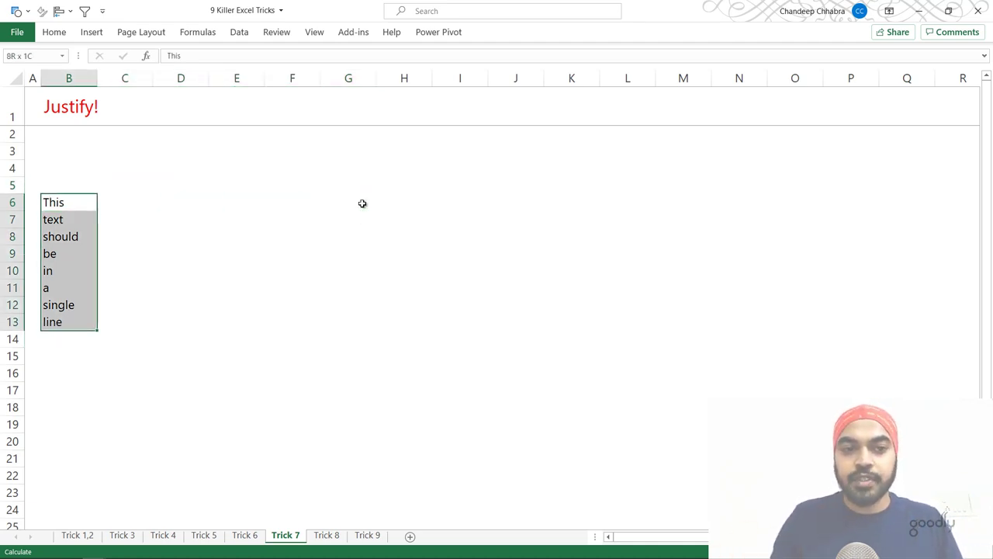
key("shift+Right")
key("shift+Right")
key("shift+Right")
key("shift+Right")
key("shift+Right")
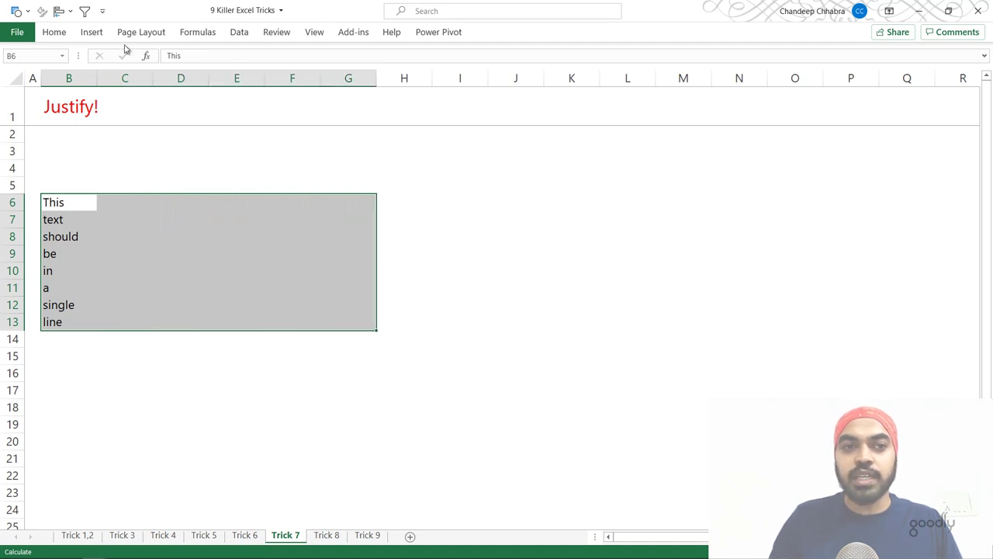
left_click(54, 32)
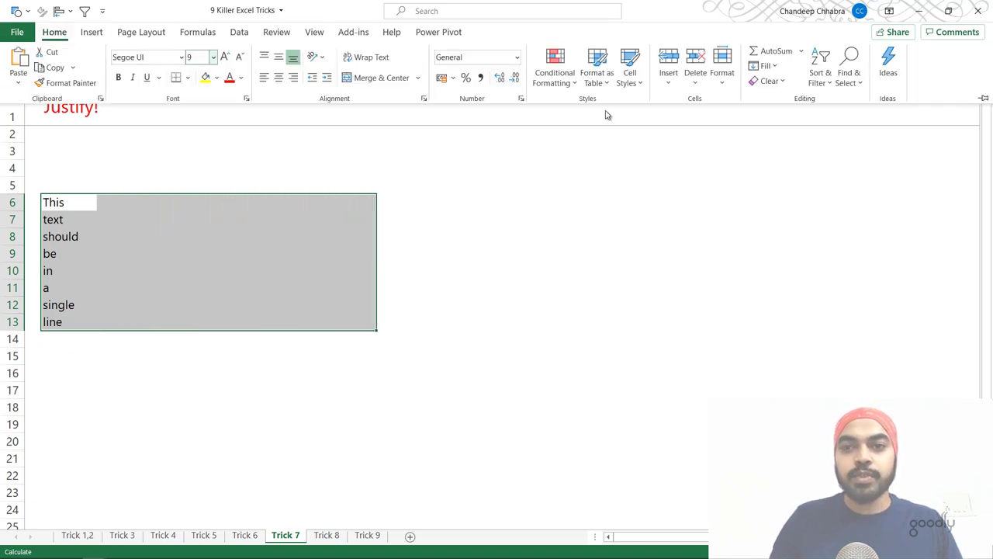
left_click(769, 67)
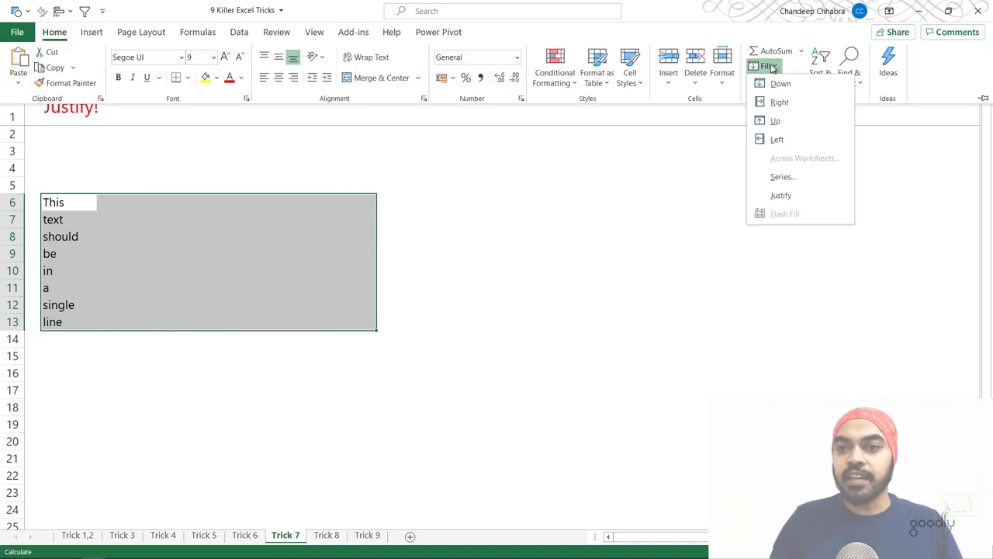
left_click(781, 195)
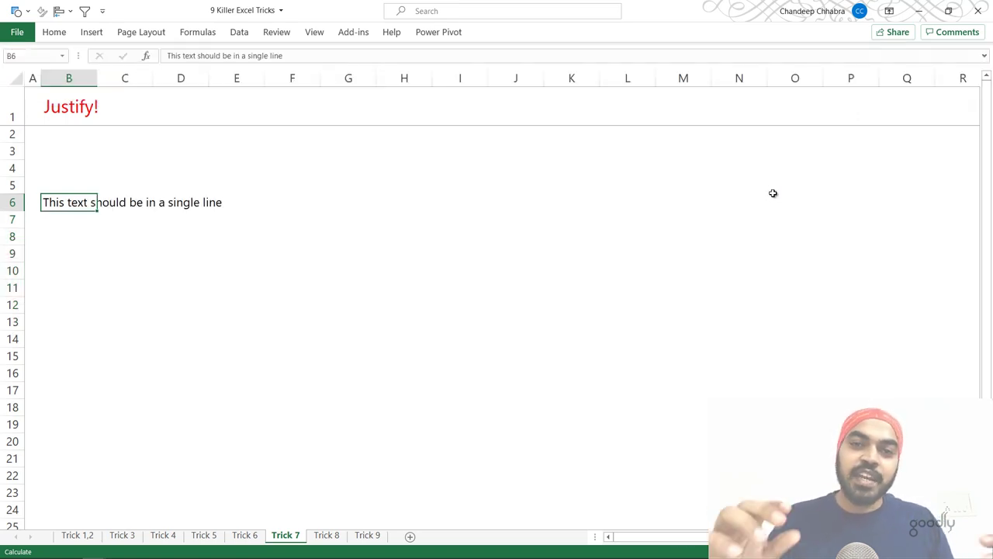
key("F2")
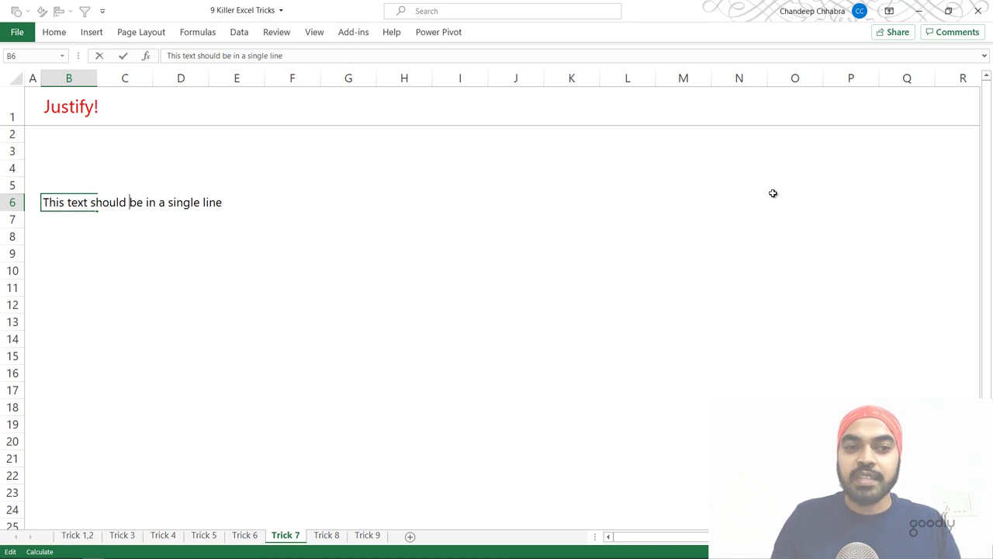
key("Escape")
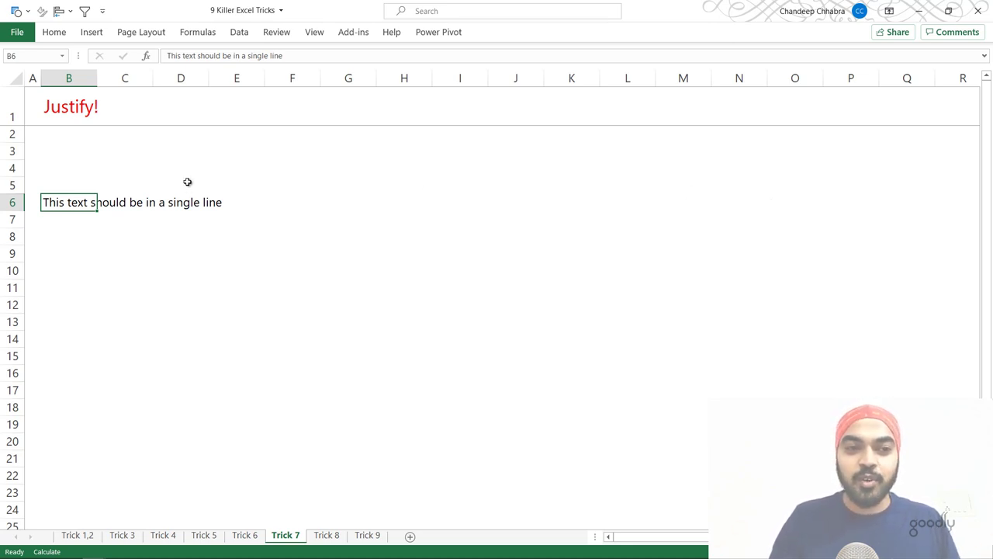
Step: Split the sentence in B6 into separate words down the column by narrowing column B and applying Fill Justify to B6:B14
left_click_drag(97, 77, 47, 78)
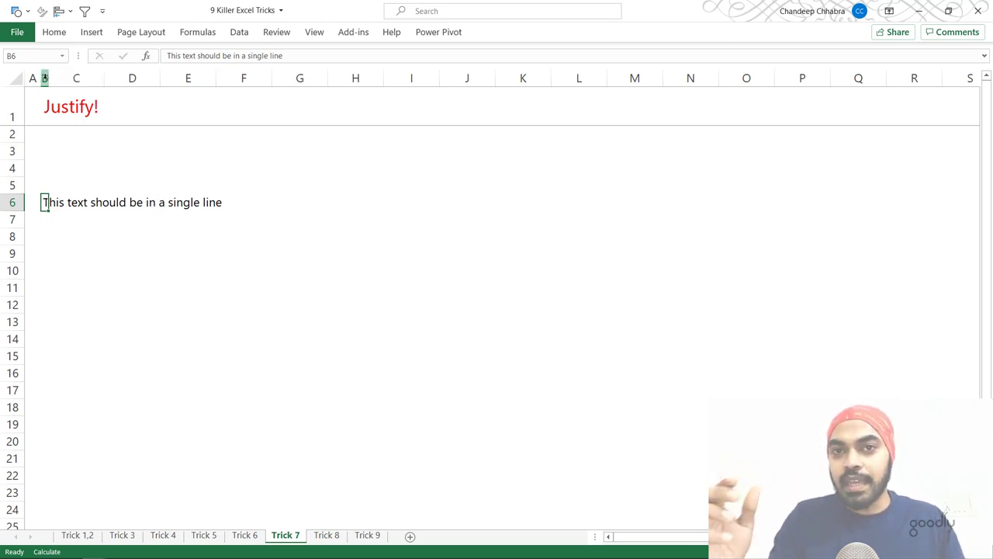
key("shift+Down")
key("shift+Down")
key("shift+Down")
key("shift+Down")
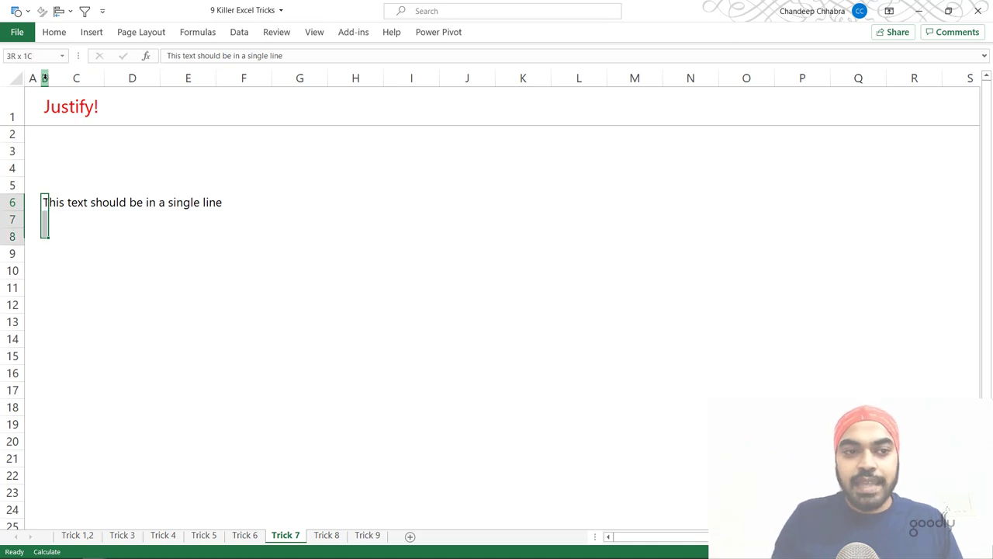
key("shift+Down")
key("shift+Down")
key("shift+Down")
key("shift+Down")
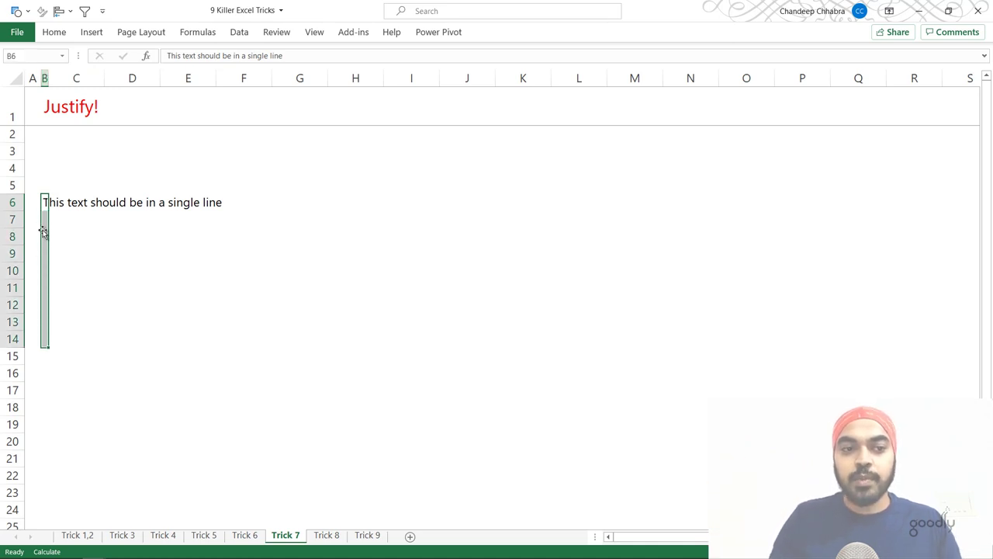
left_click(59, 31)
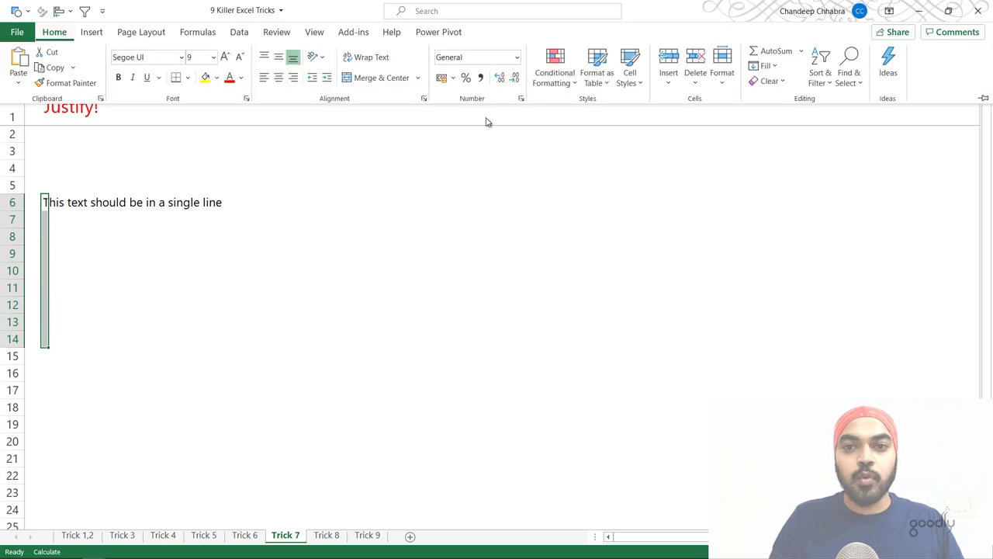
left_click(768, 66)
left_click(781, 194)
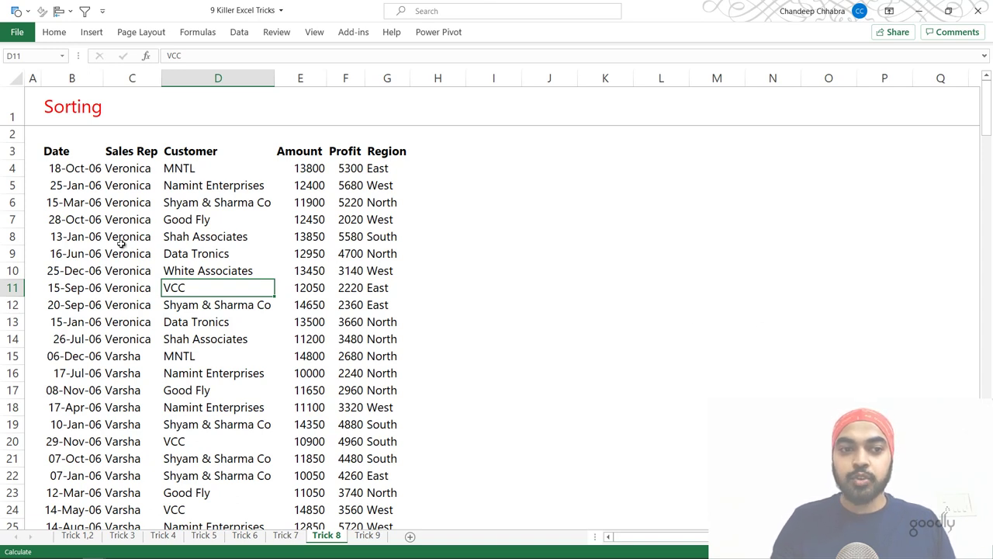
Step: Sort the sales data on the Trick 8 sheet by Date in ascending order
left_click(85, 236)
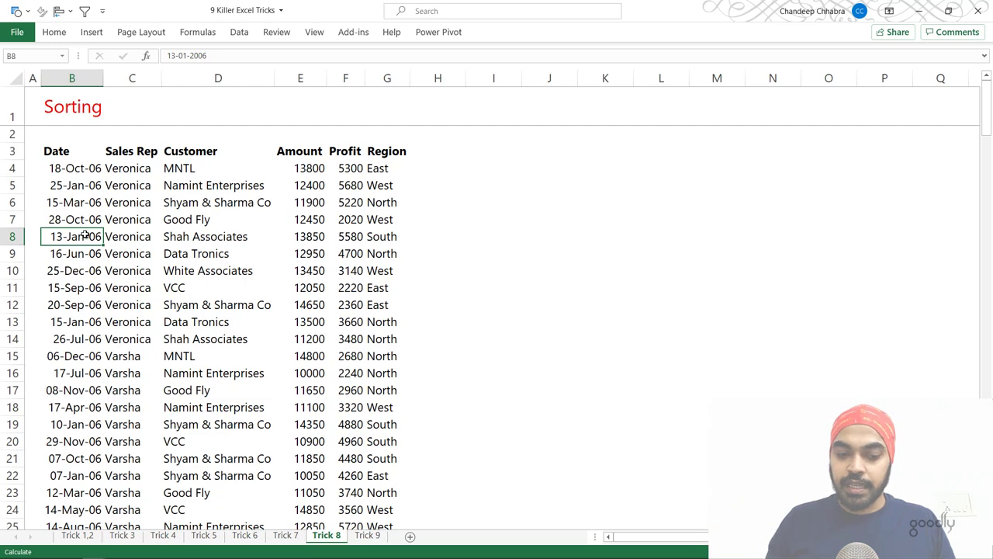
key("alt+a")
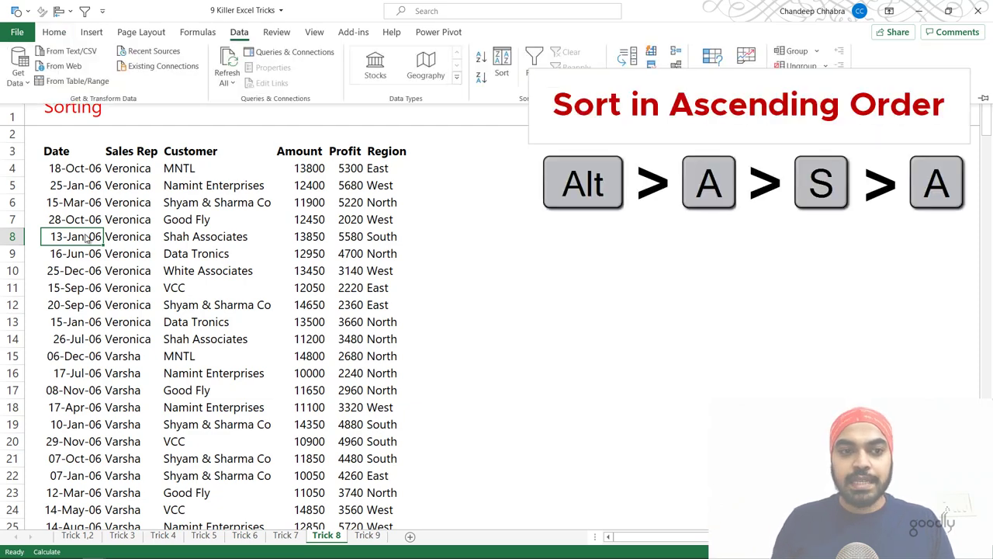
key("s")
key("a")
key("Up")
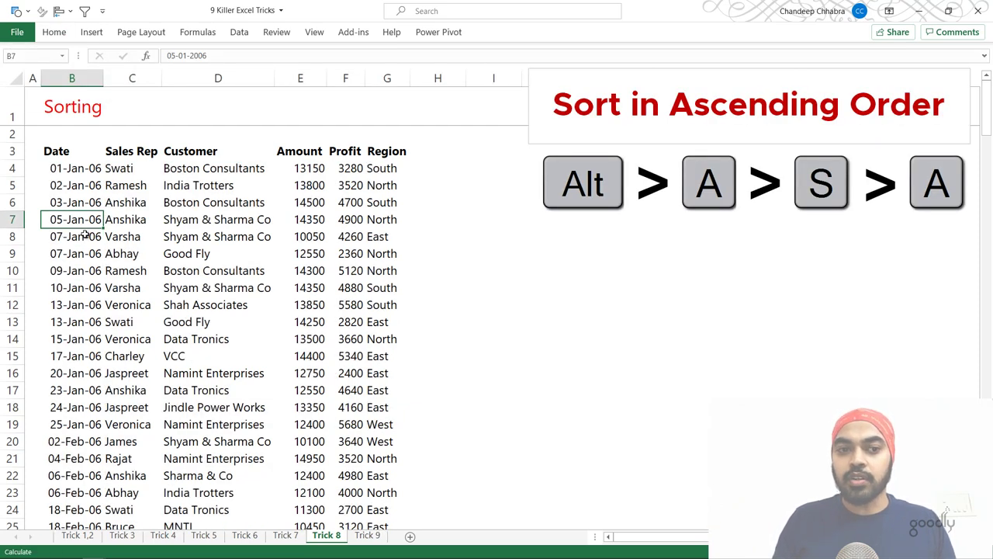
Step: Sort the sales data by Amount in descending order
key("Right")
key("Right")
key("Right")
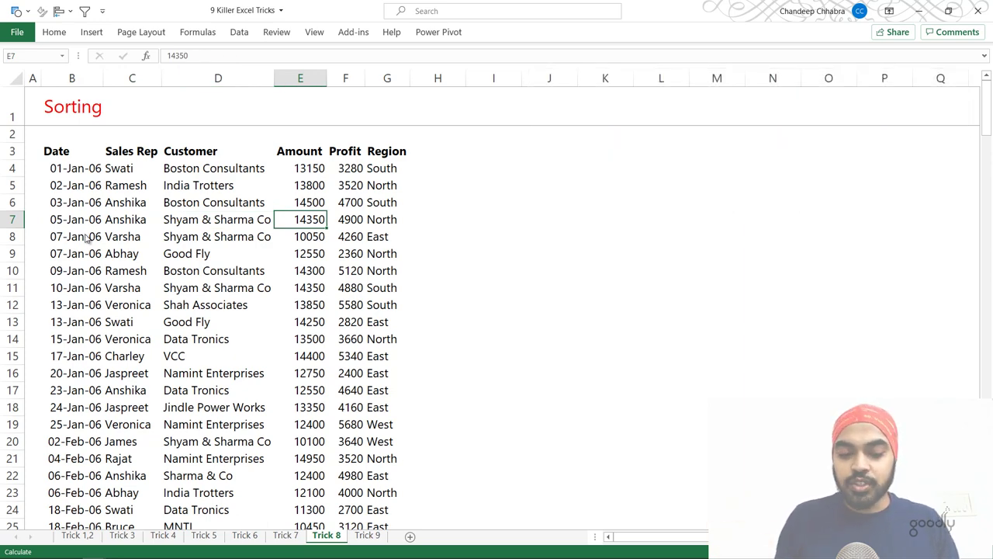
key("alt")
key("a")
key("s")
key("d")
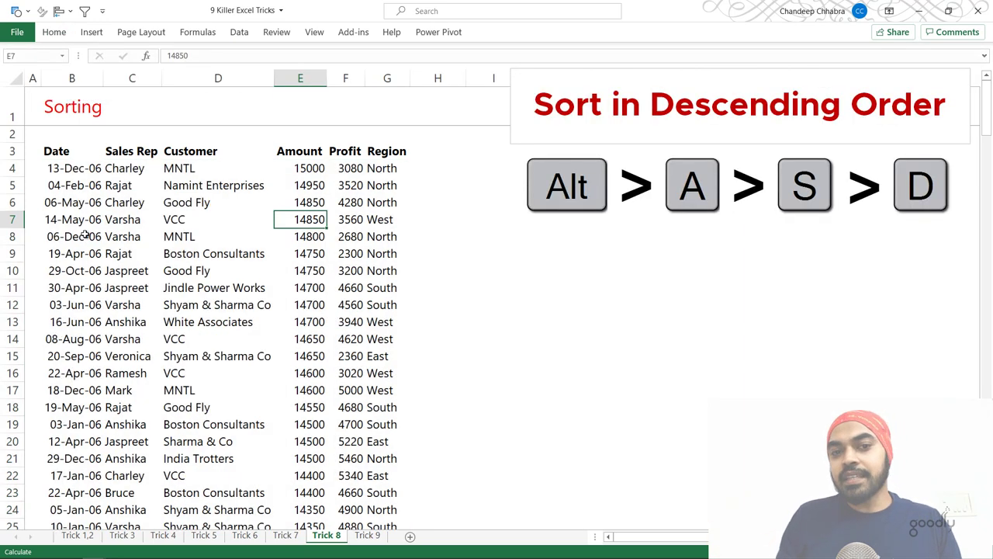
Step: Examine the order of the values in the Amount column
key("Up")
key("Up")
key("Up")
key("Down")
key("Down")
key("Down")
key("Down")
key("Down")
key("Down")
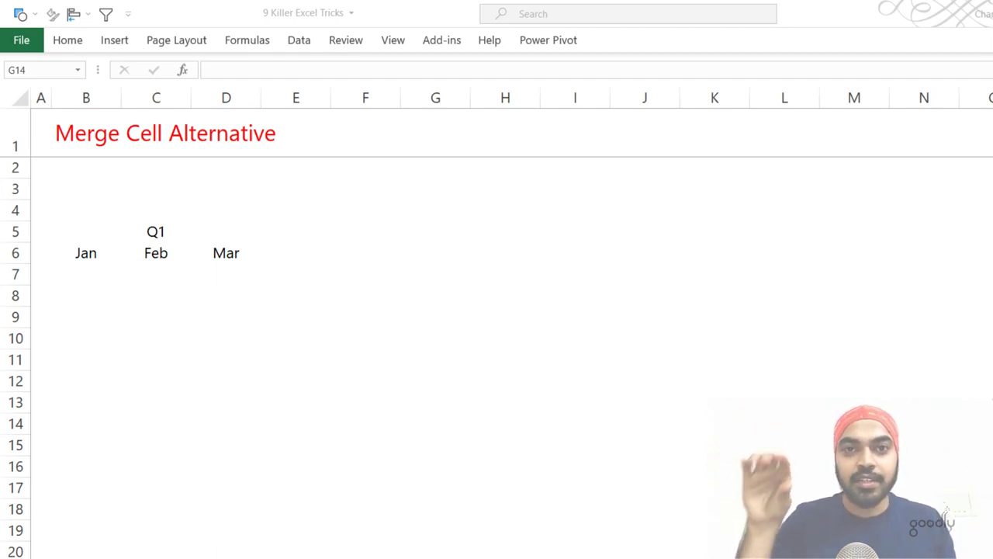
Step: Copy the Q1 heading with its Jan, Feb and Mar labels from B5:D6 and paste the block at B10
left_click(142, 233)
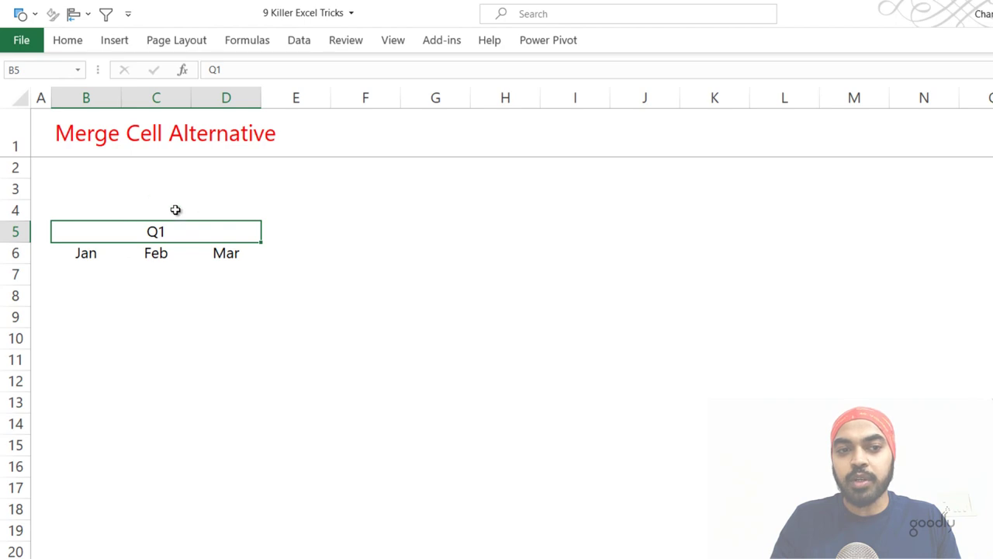
left_click(217, 258, "shift")
key("ctrl+c")
key("Down")
key("Down")
key("Down")
key("Down")
key("Down")
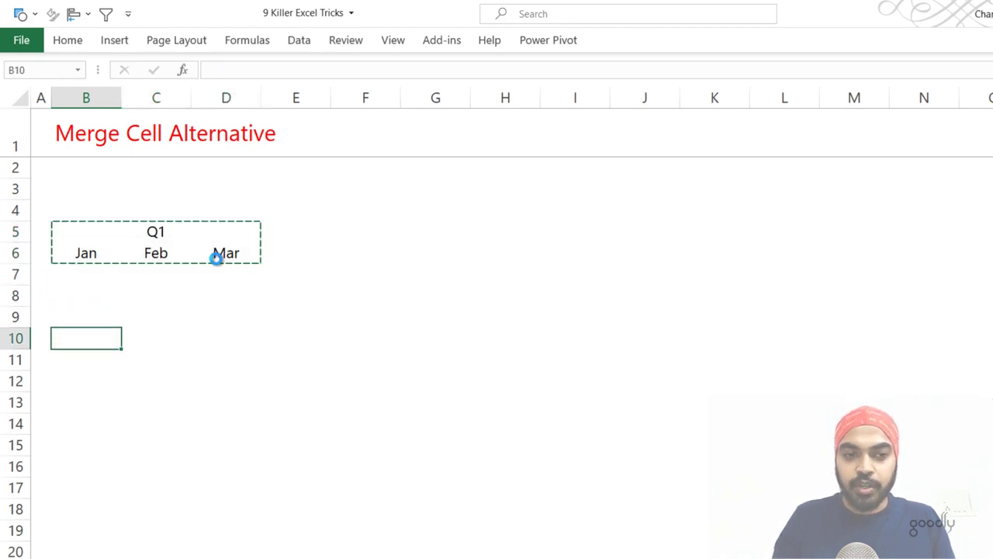
key("ctrl+v")
Step: Unmerge the Q1 heading cell in row 10 of the copied block
key("shift+Up")
key("alt+h")
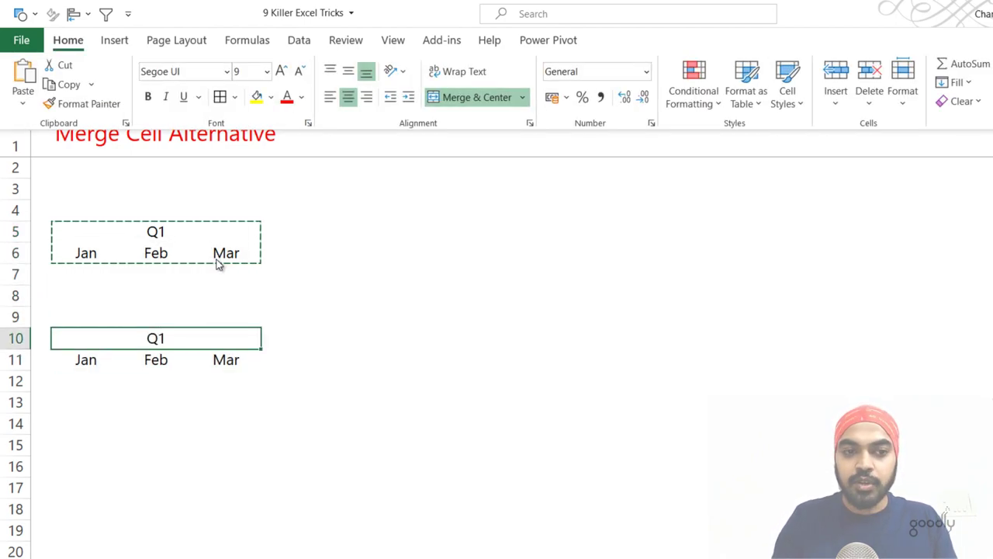
key("m")
key("u")
key("Left")
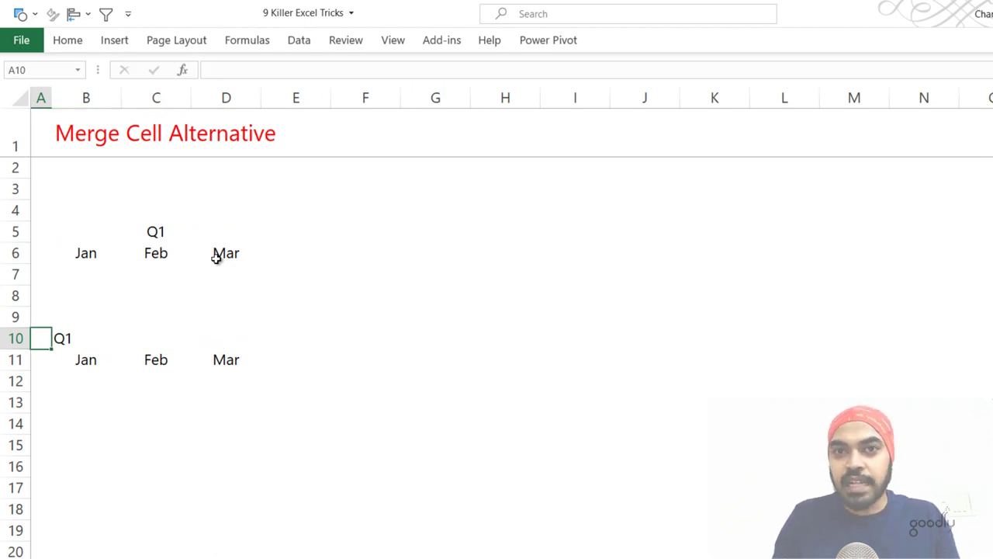
Step: Set the horizontal alignment of B10:D10 to Center Across Selection and check the individual cells under the Q1 heading
key("Right")
key("shift+Right")
key("shift+Right")
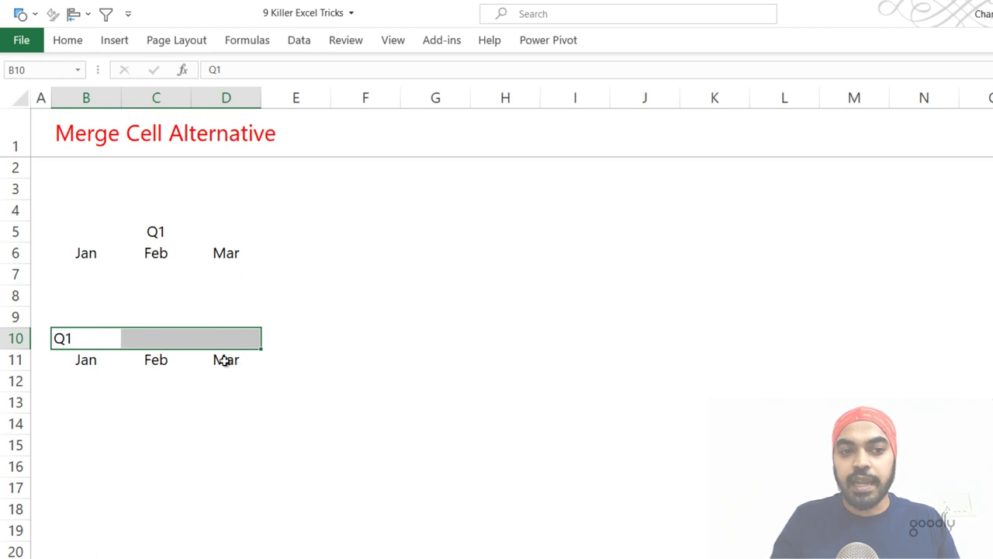
key("ctrl+1")
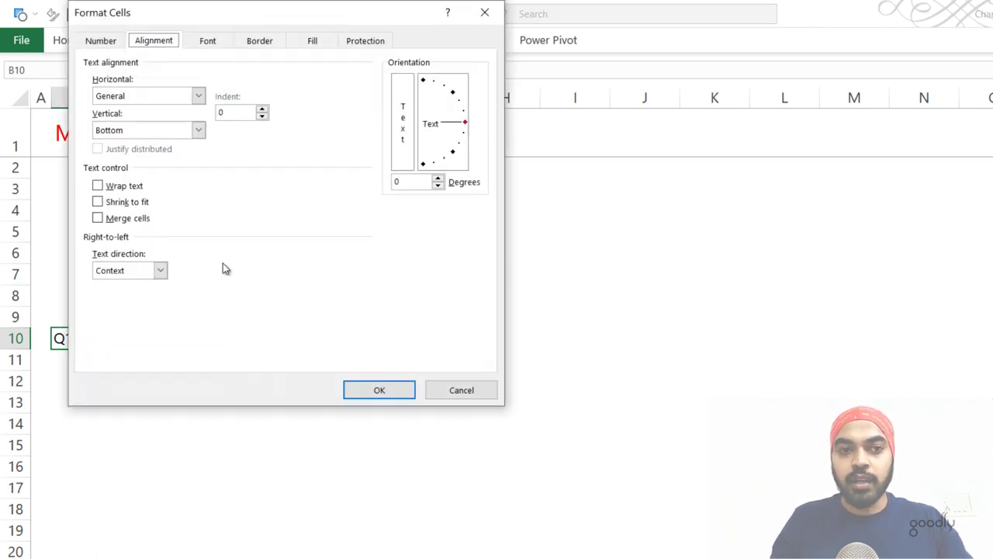
left_click_drag(140, 20, 344, 69)
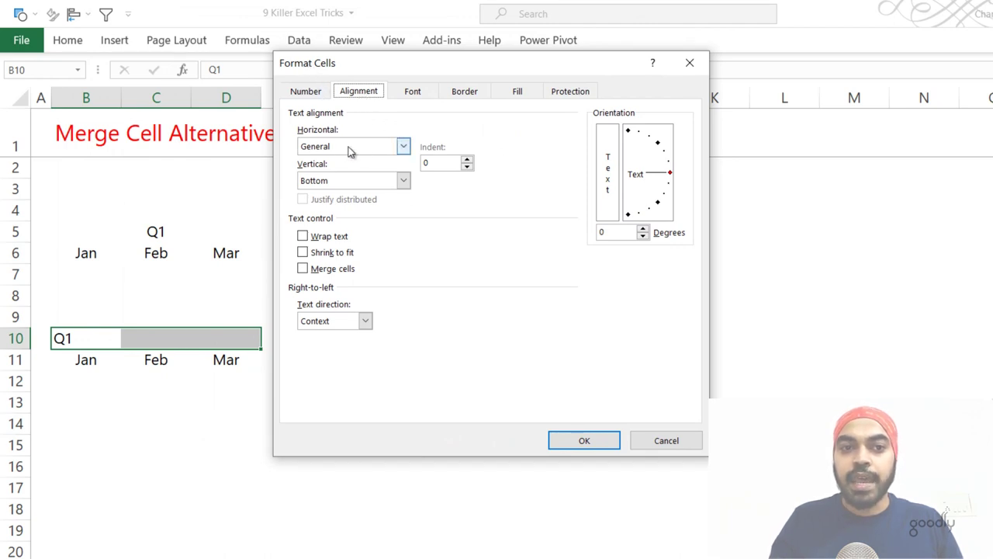
left_click(403, 146)
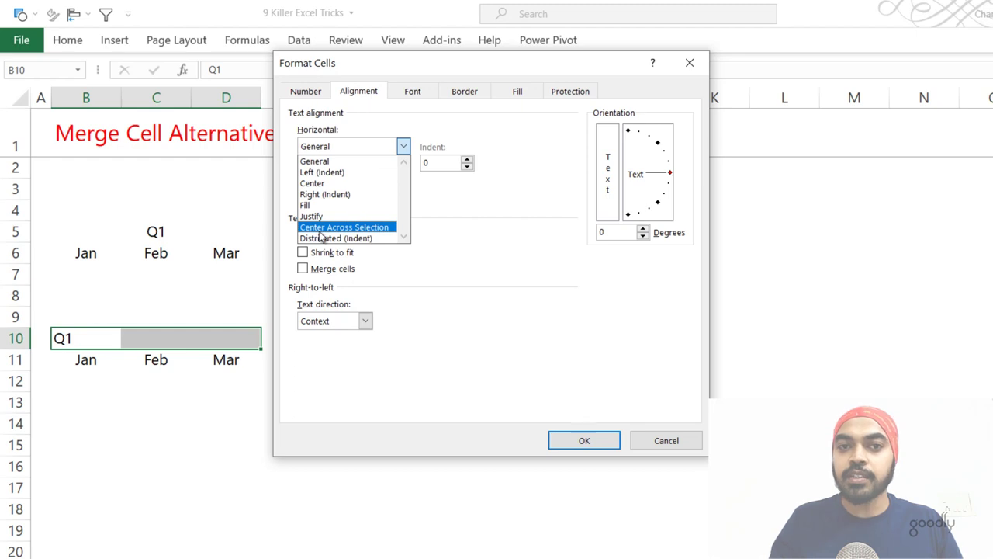
left_click(319, 228)
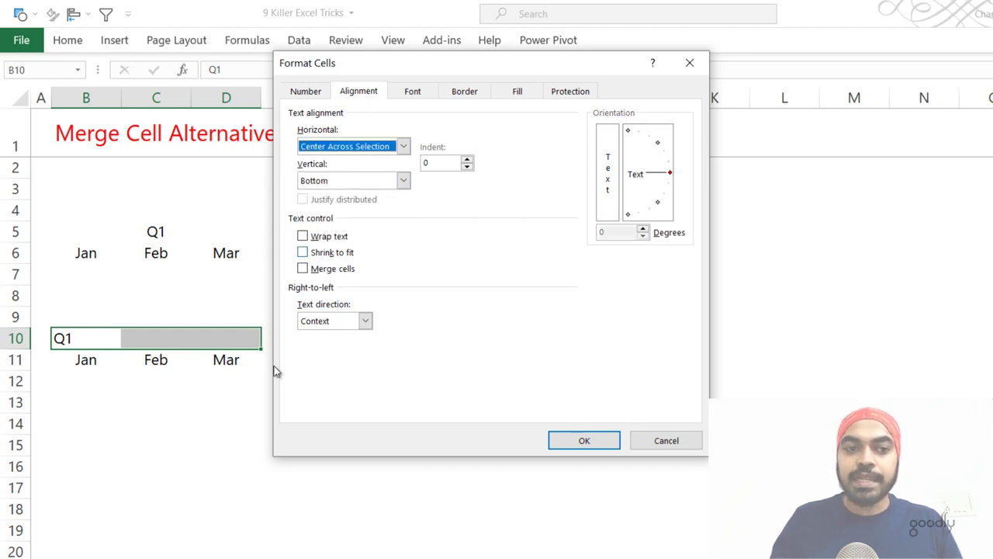
left_click(581, 439)
left_click(101, 339)
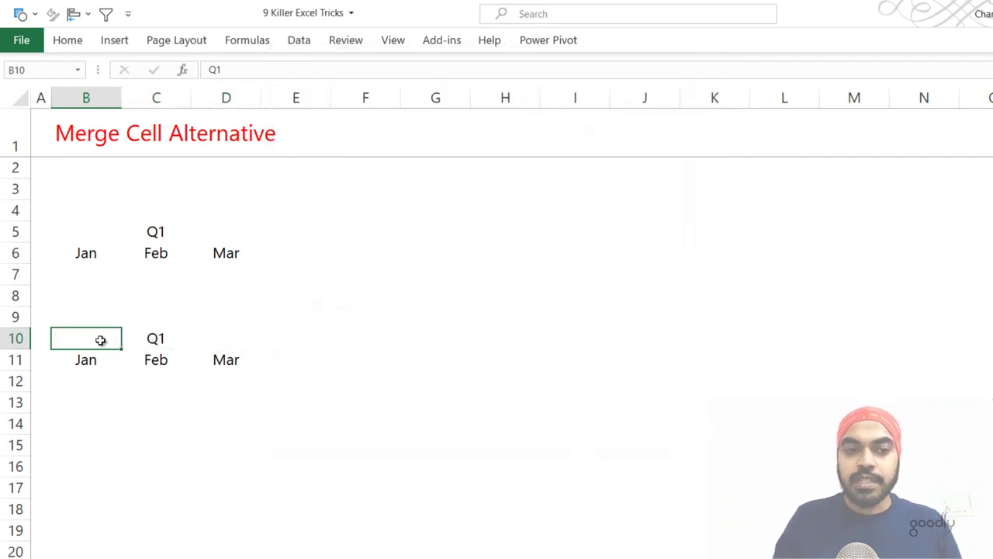
key("Right")
key("Right")
key("Left")
key("Left")
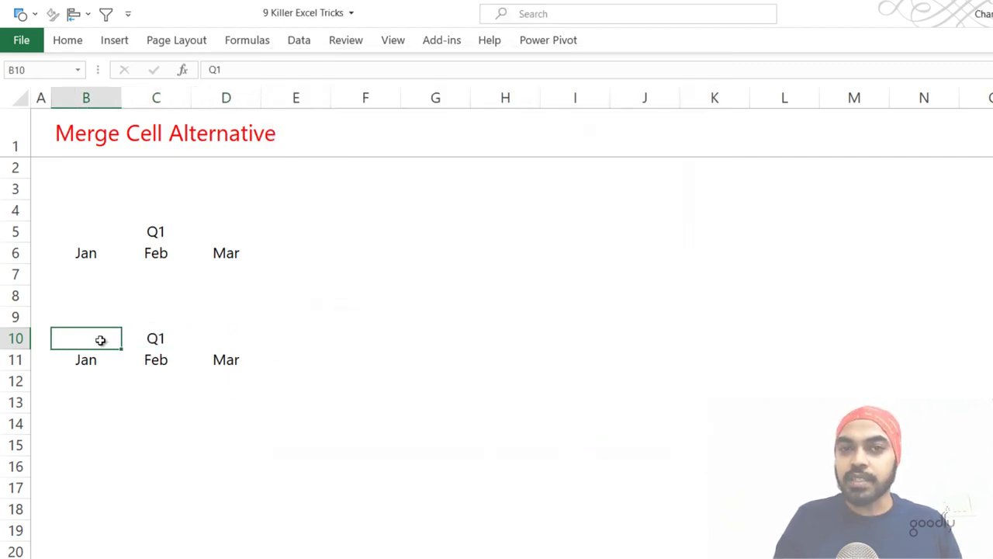
Step: Apply all borders to the original Q1 block in B5:D6
key("Up")
key("Up")
key("Up")
key("Up")
key("Up")
key("shift+Right")
key("shift+Right")
key("shift+Down")
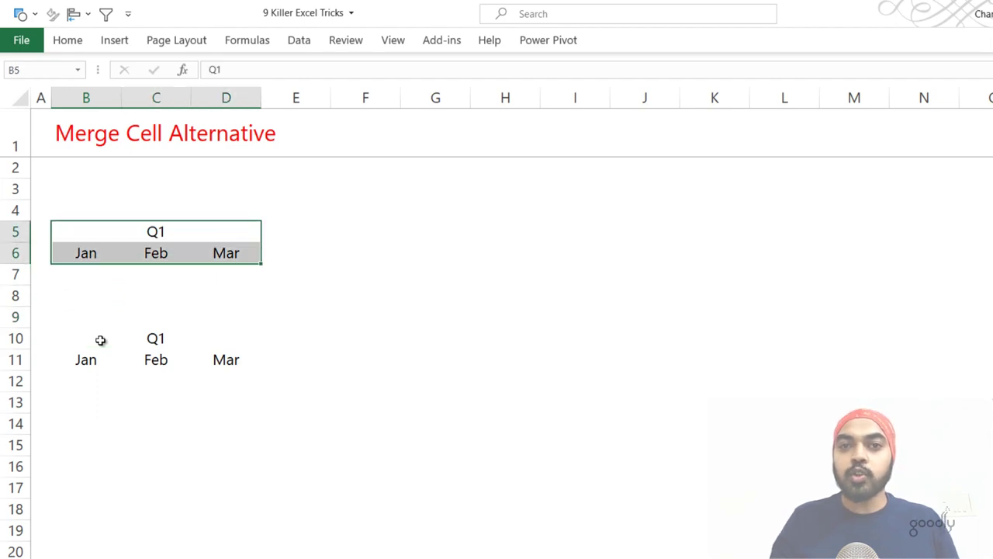
key("alt+h")
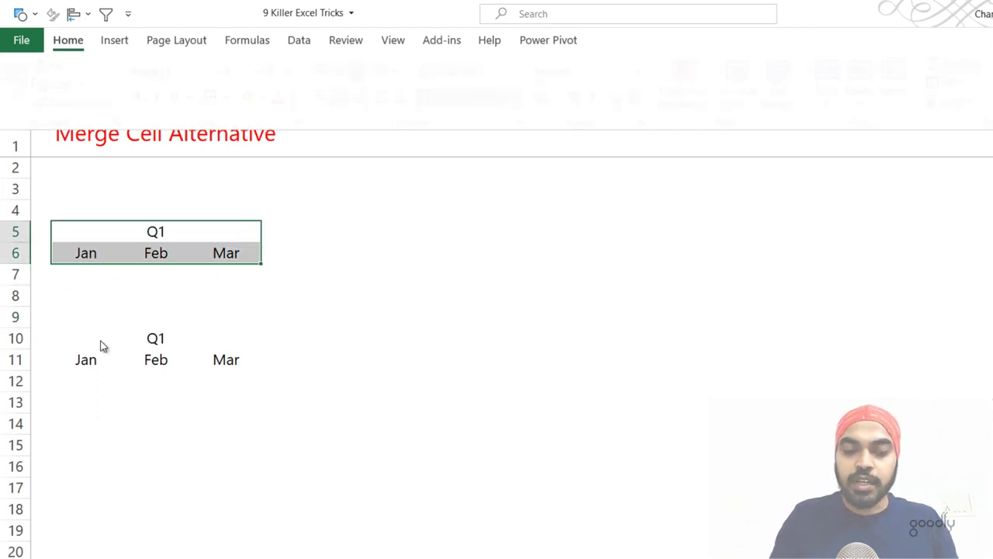
key("b")
key("a")
key("Down")
key("Down")
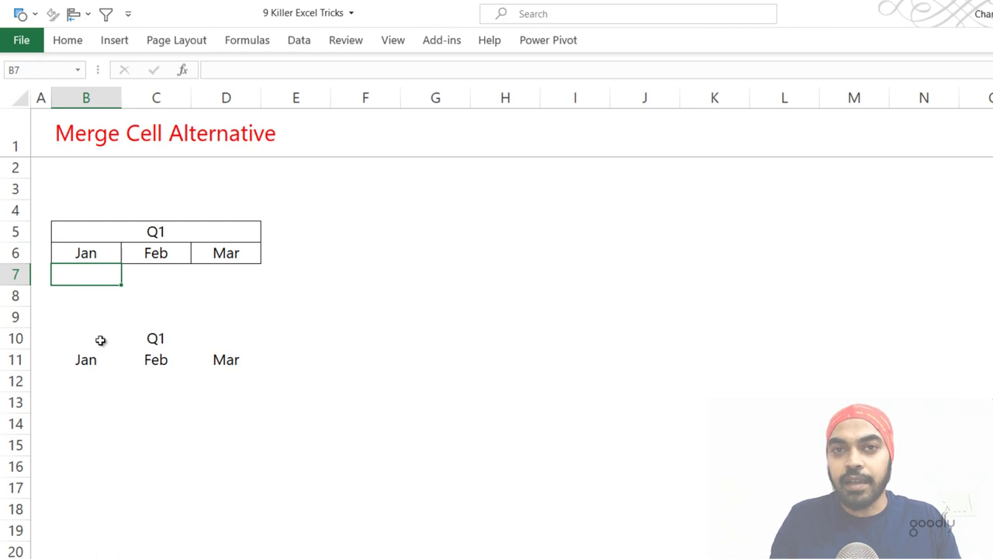
Step: Apply all borders to the copied Q1 block in B10:D11
key("Down")
key("Down")
key("Down")
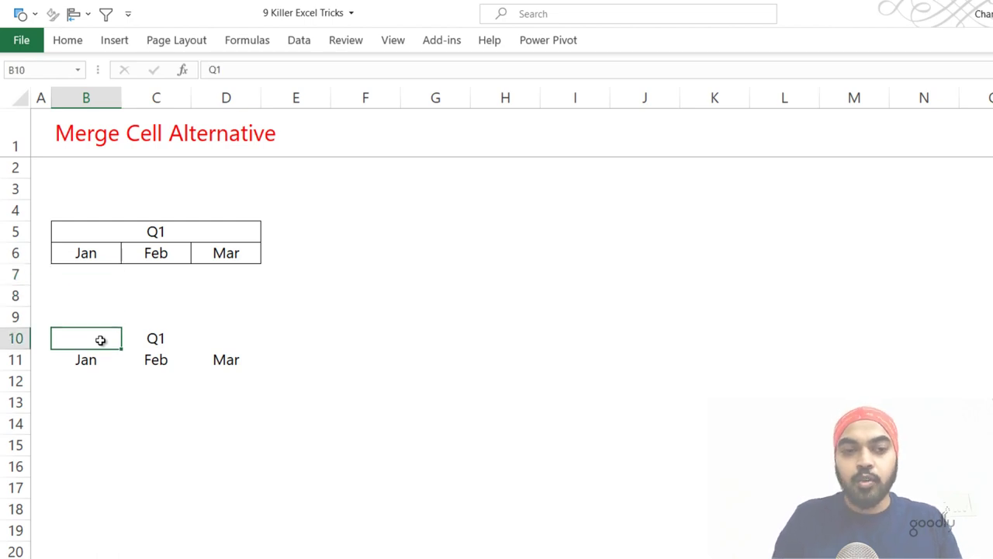
key("shift+Down")
key("shift+Right")
key("shift+Right")
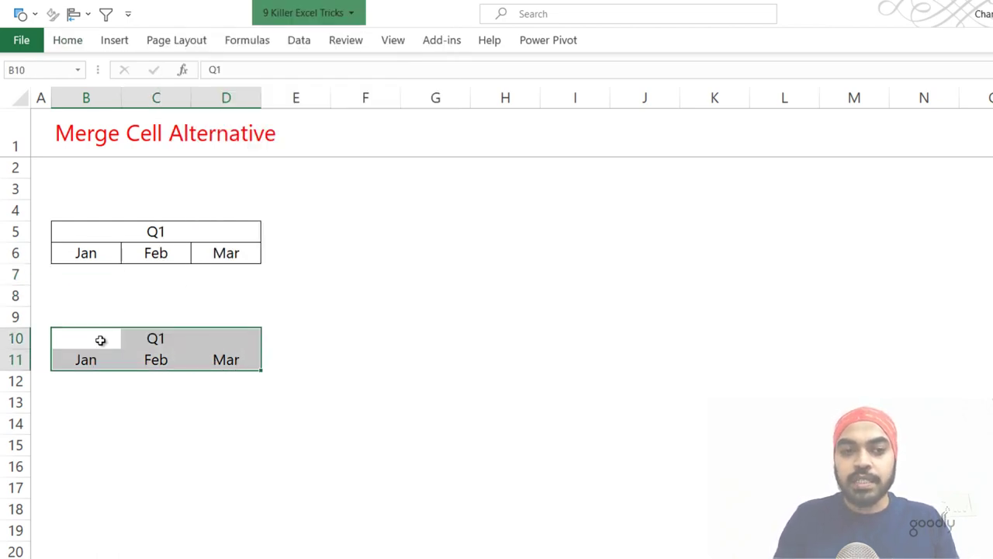
key("alt+h")
key("b")
key("a")
key("Down")
key("Down")
key("Down")
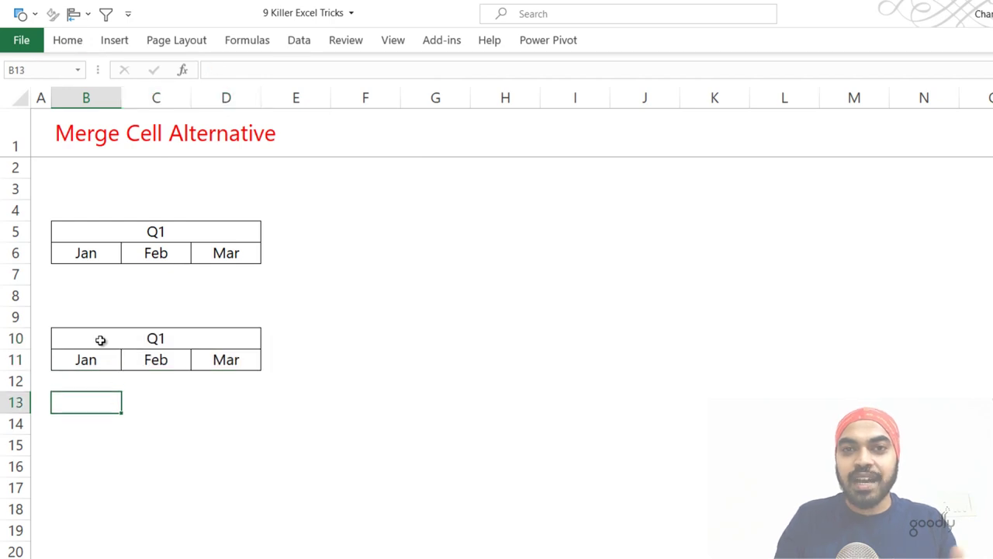
key("Up")
key("Up")
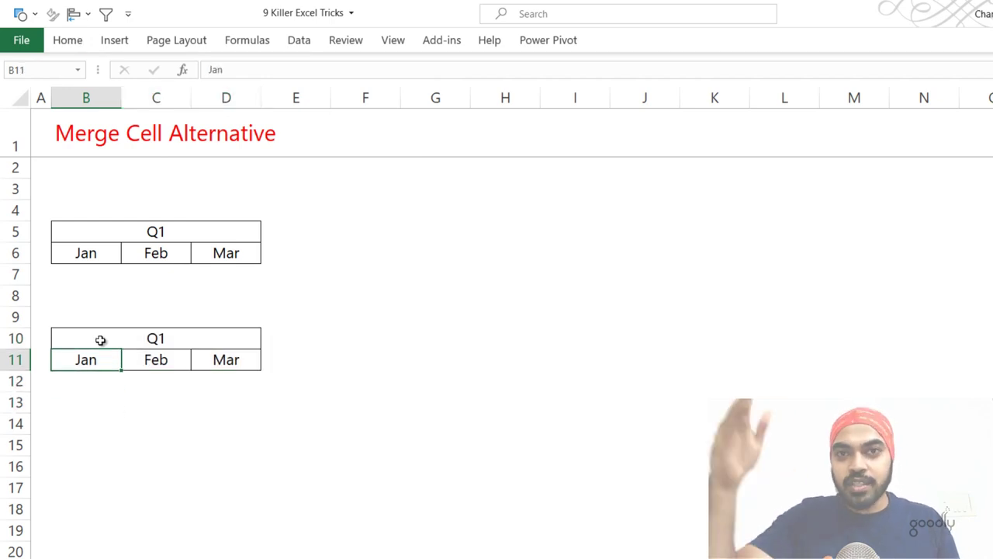